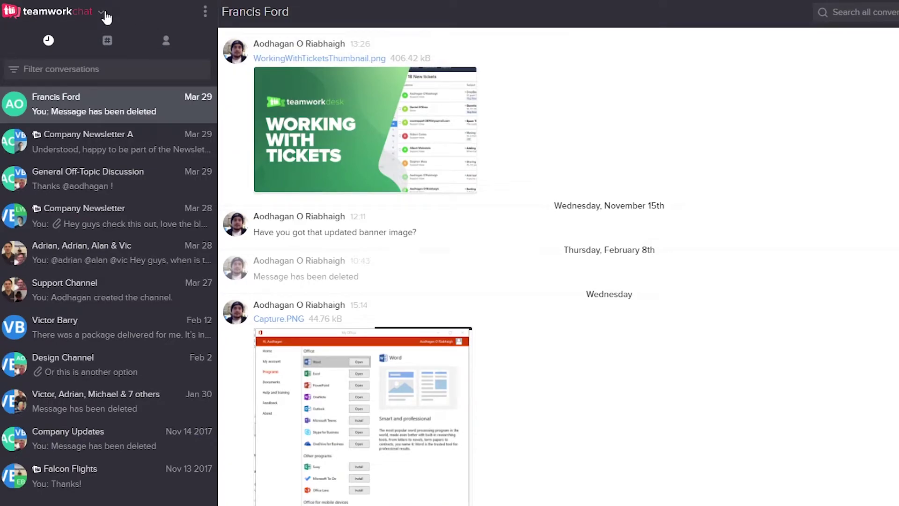
Glance at the other Teamwork apps, then open the Company Newsletter A conversation.
left_click(104, 14)
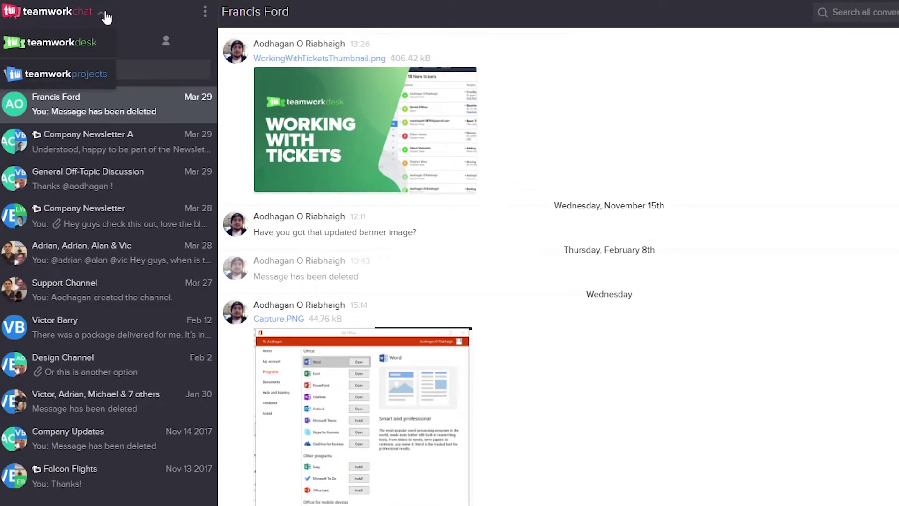
left_click(91, 73)
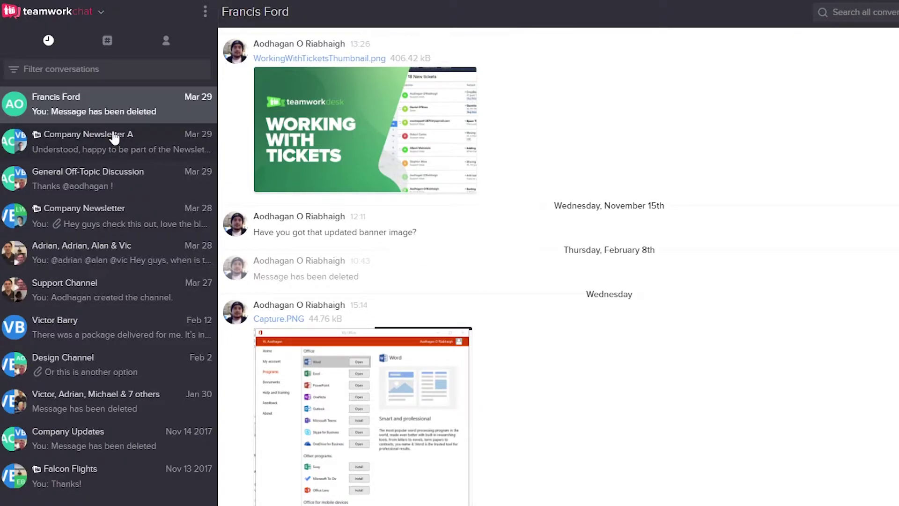
left_click(43, 139)
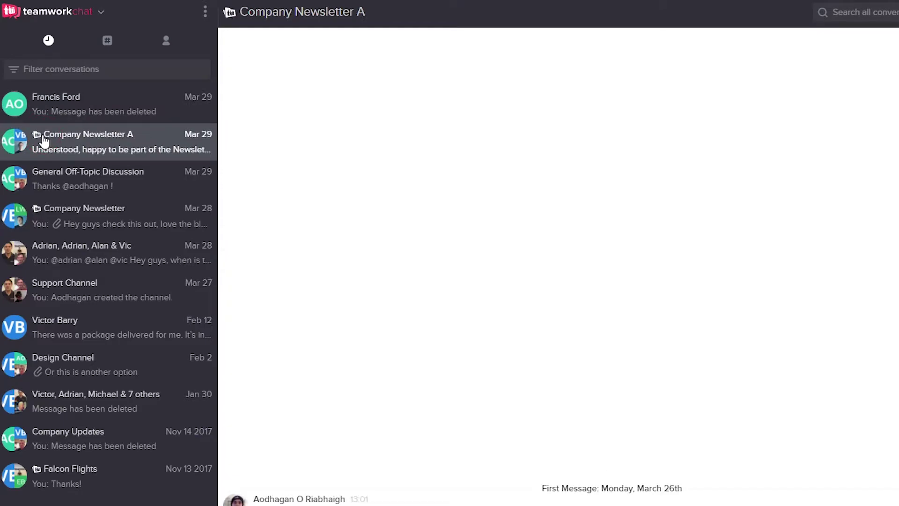
Filter conversations by 'company' and show the full list of seven channels.
left_click(42, 70)
type("company")
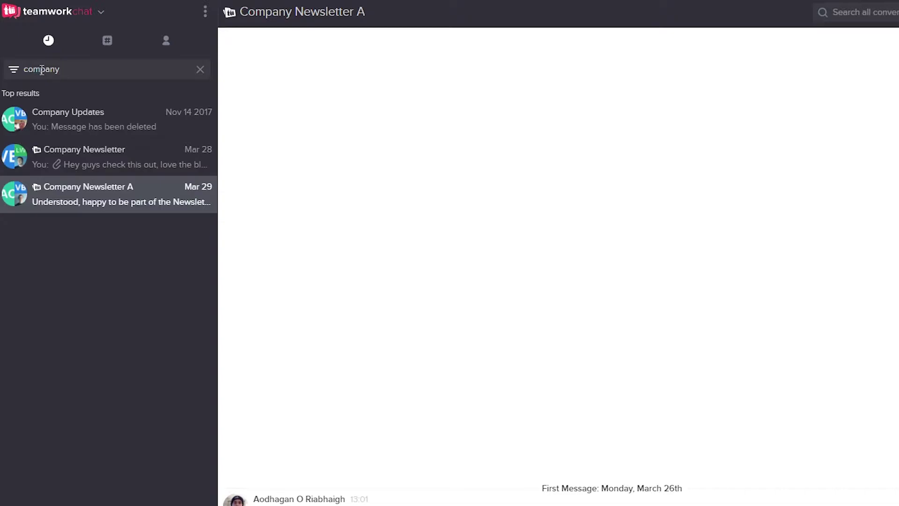
left_click(108, 43)
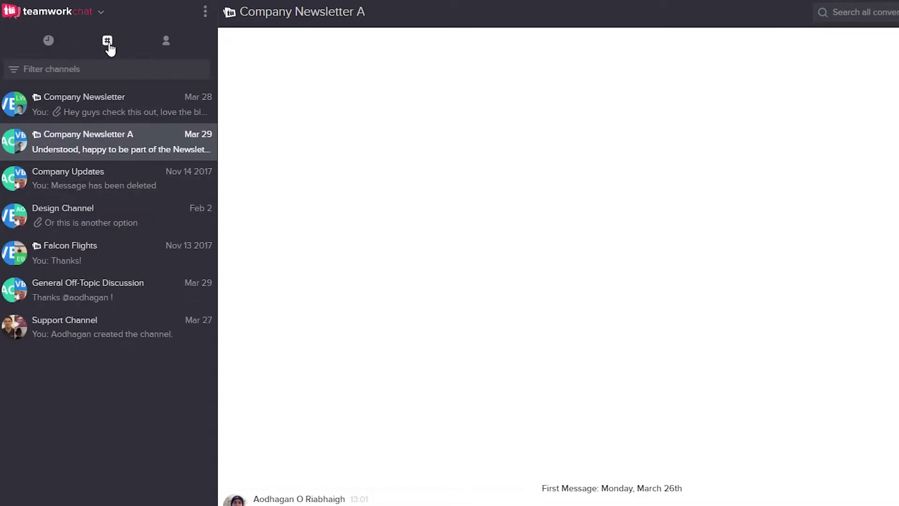
In People, toggle the Teamwork Video and Gigawatts groups and open a chat with Teamwork Video's first member.
left_click(167, 42)
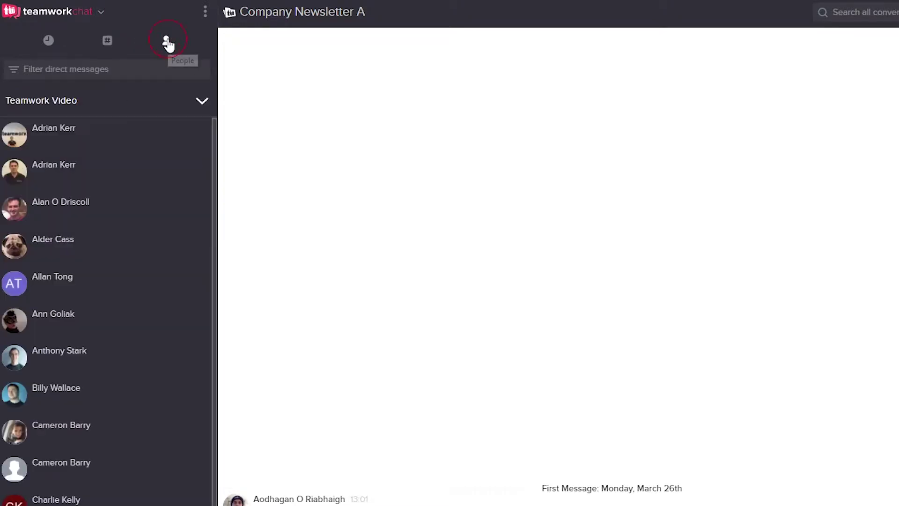
scroll(134, 195, "down", 5)
scroll(134, 195, "down", 3)
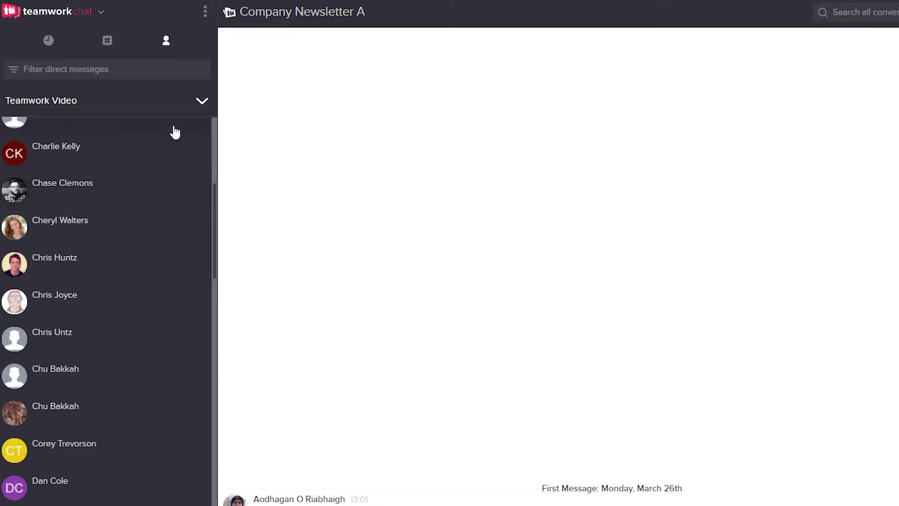
left_click(202, 102)
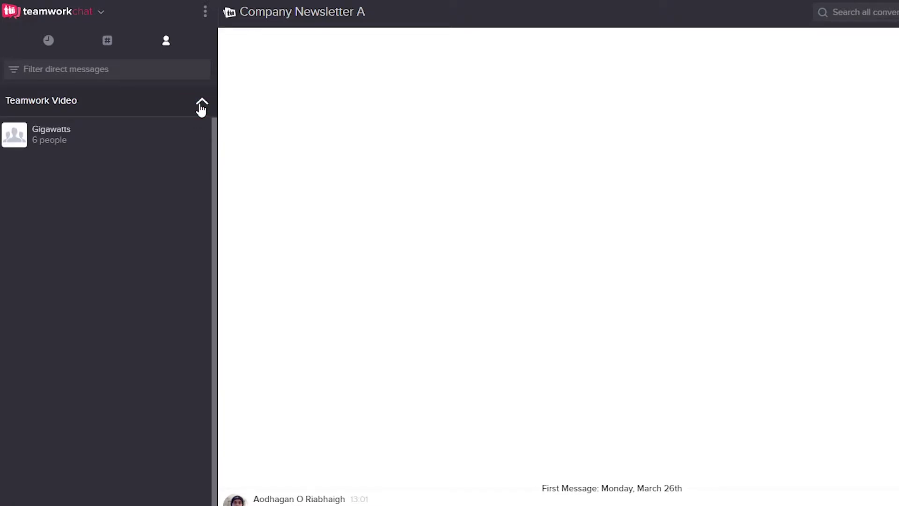
left_click(84, 138)
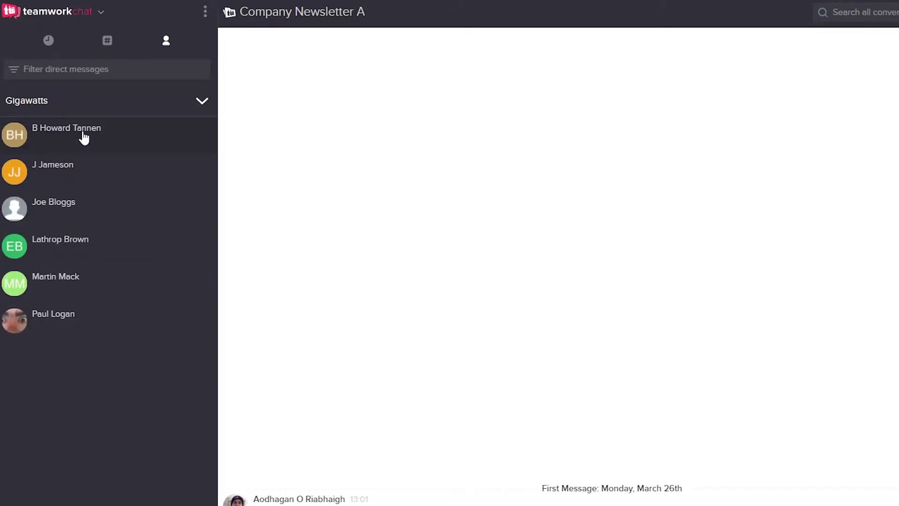
left_click(131, 109)
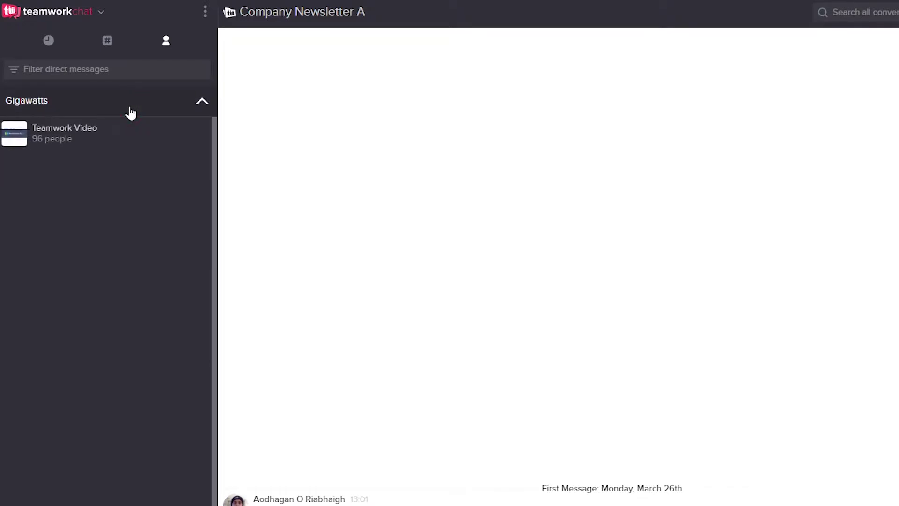
left_click(79, 139)
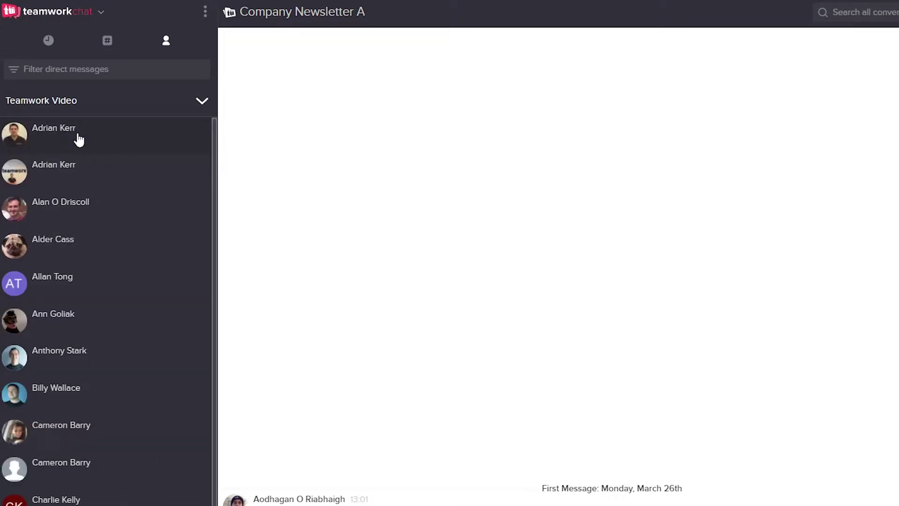
left_click(79, 139)
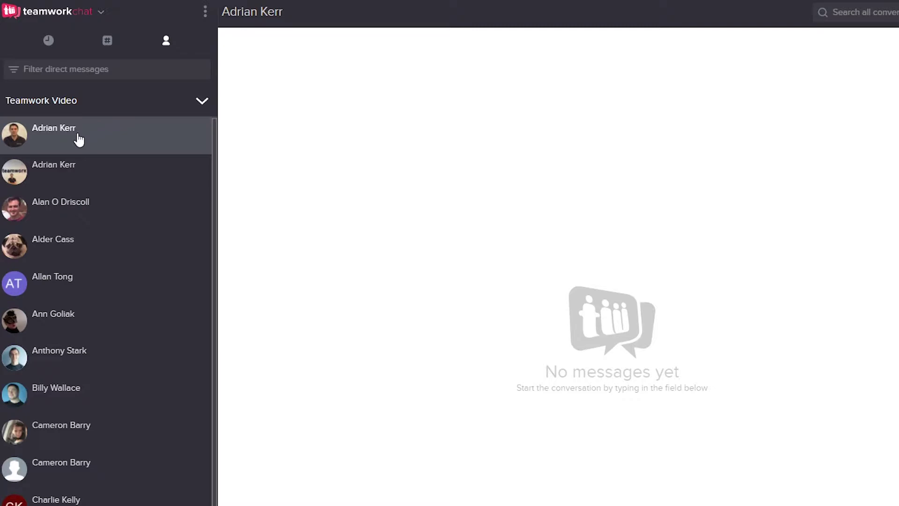
left_click(204, 14)
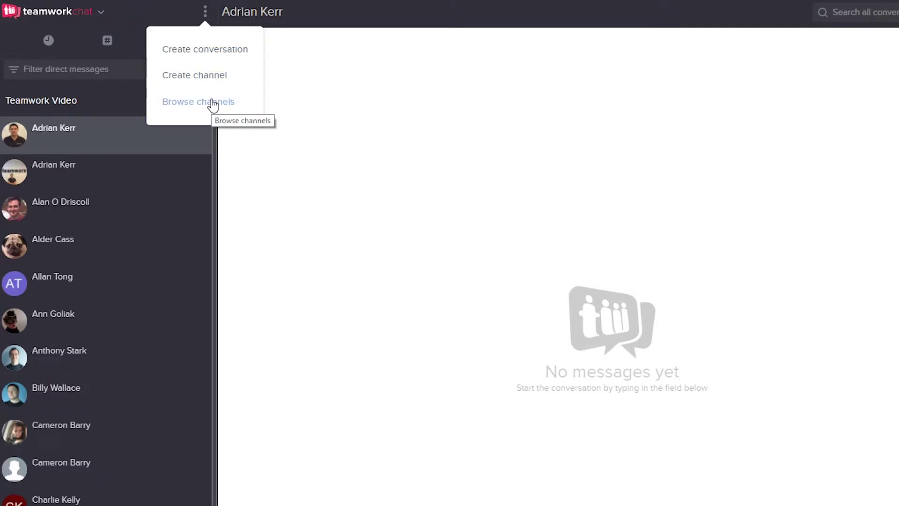
left_click(215, 55)
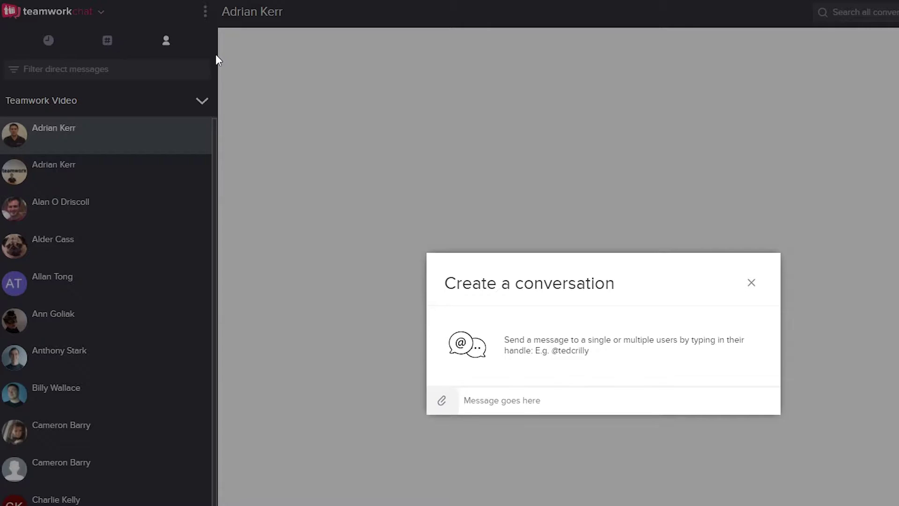
type("@")
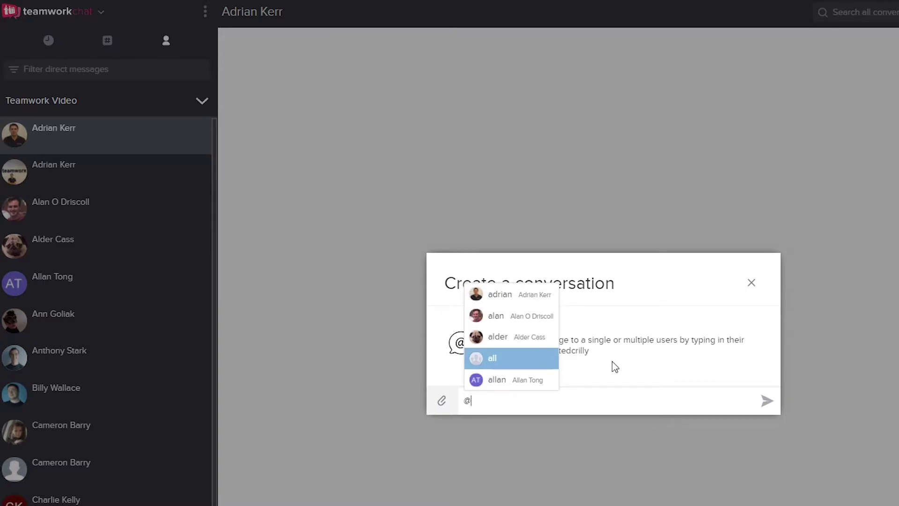
left_click(518, 300)
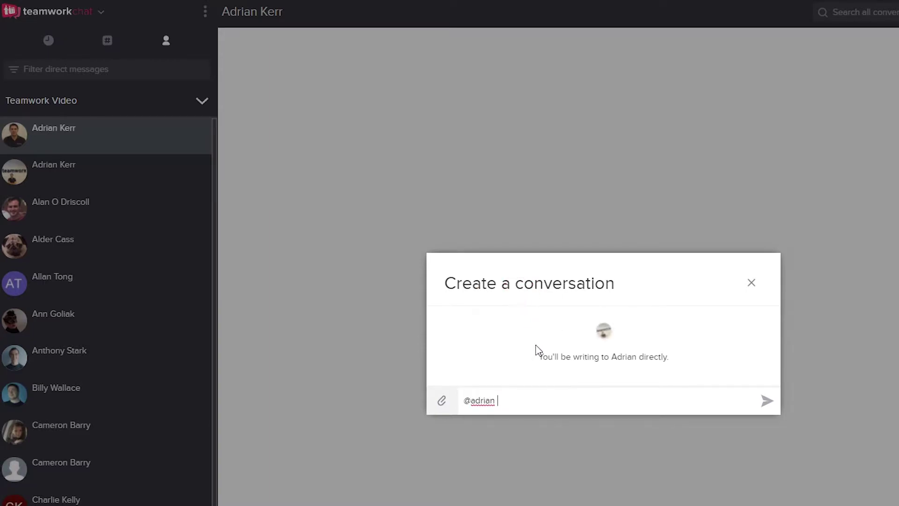
type("@vic")
left_click(536, 354)
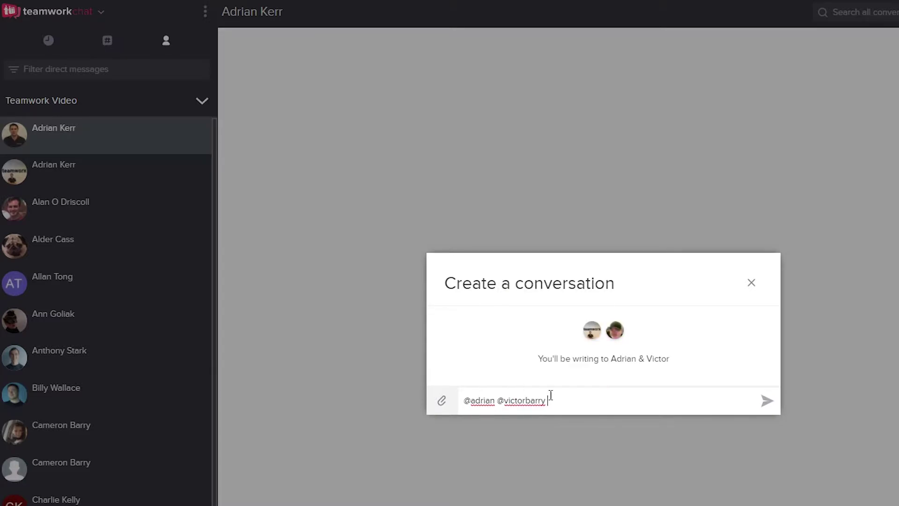
Send 'Hey guys, is the meeting still on for 1:30 today?' to start the group chat.
type("Hey guys, is the meeting still on for 1:30 today?")
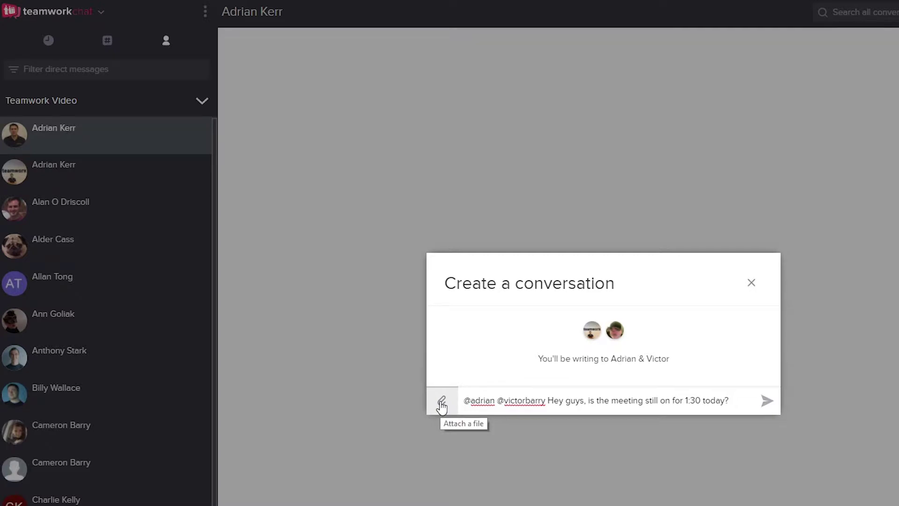
left_click(767, 401)
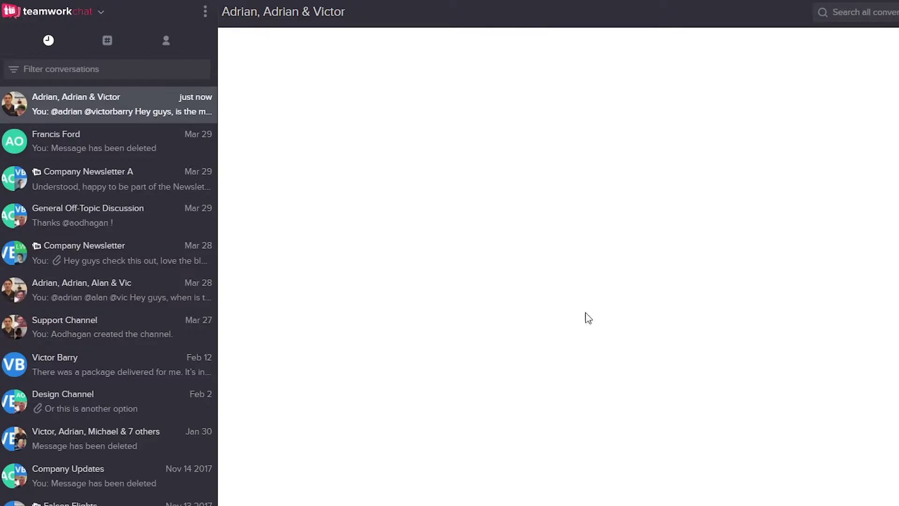
left_click(205, 12)
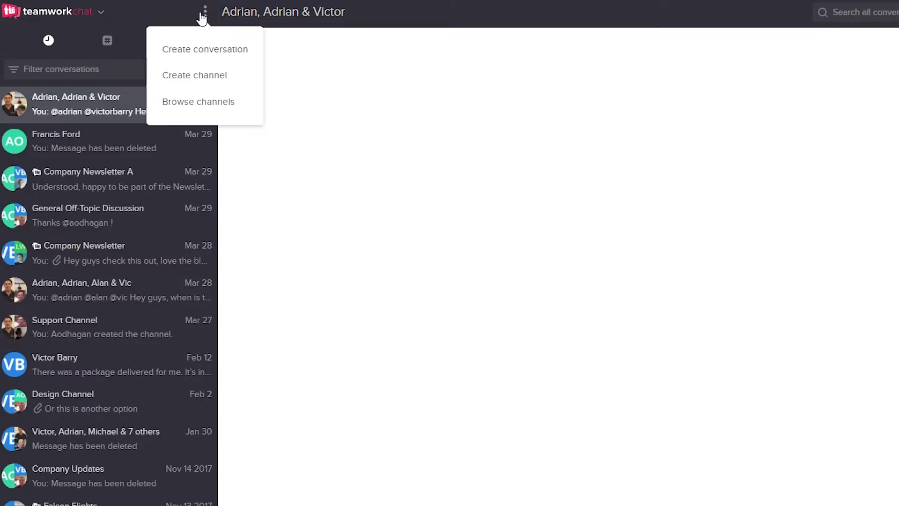
Begin a new channel named 'Sales Wins'.
left_click(214, 74)
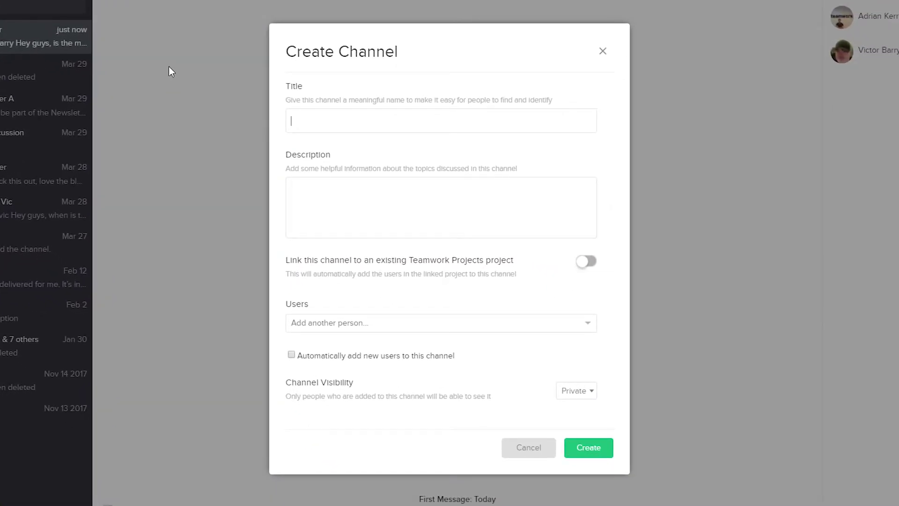
type("Sales Wins")
left_click(350, 204)
Add three colleagues as members of the channel.
left_click(455, 323)
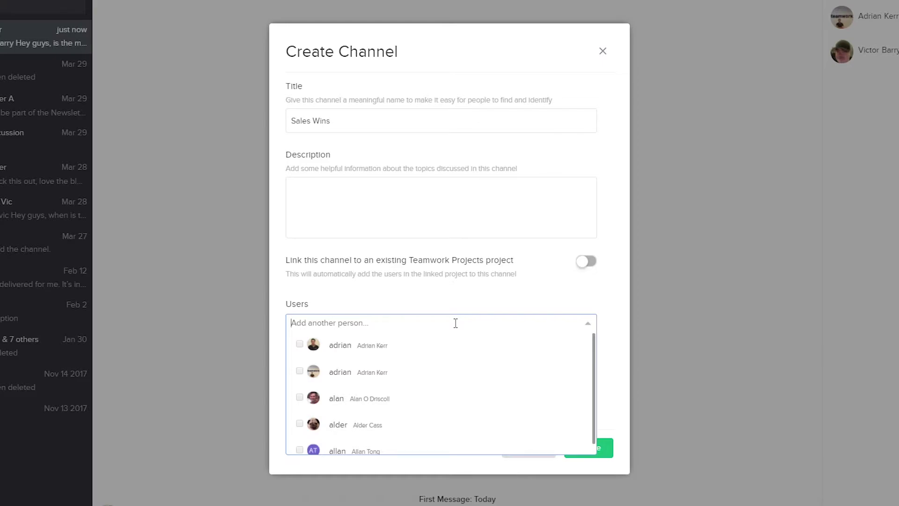
left_click(340, 345)
left_click(337, 398)
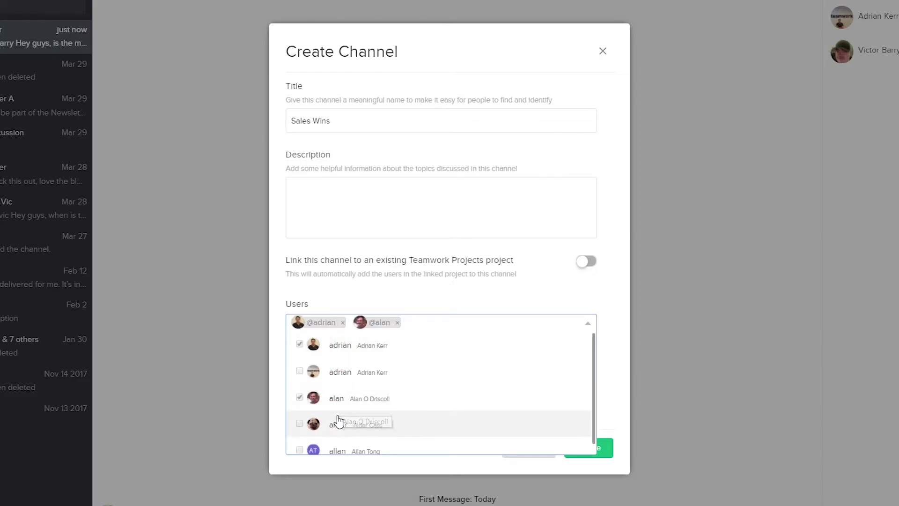
left_click(339, 422)
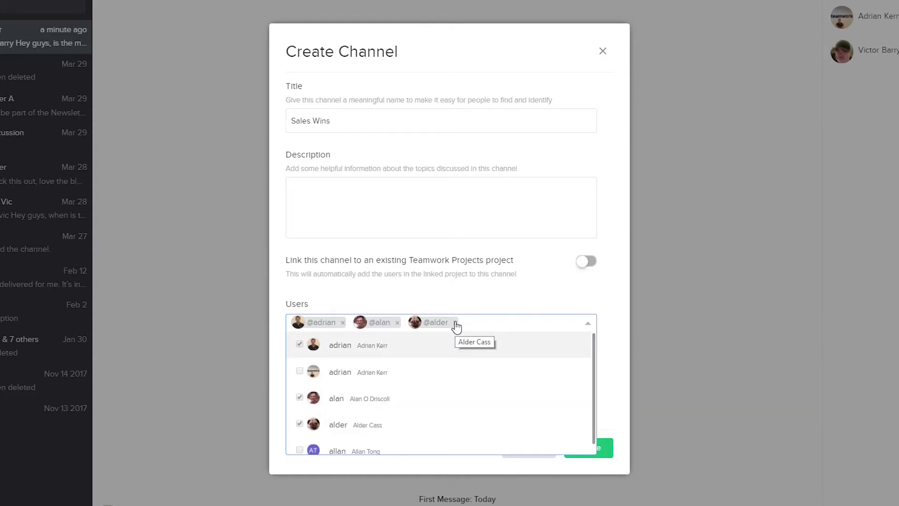
left_click(451, 293)
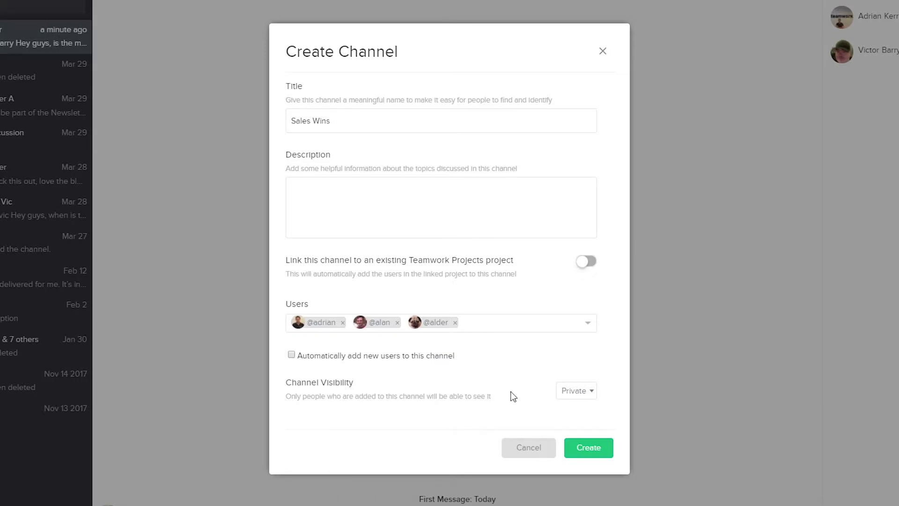
Set the channel visibility to Public and create the channel.
left_click(572, 398)
left_click(572, 421)
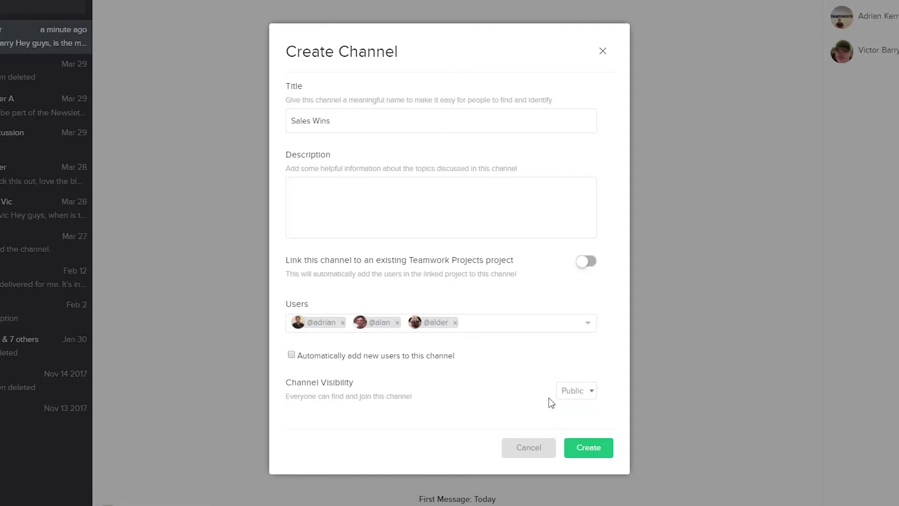
left_click(587, 447)
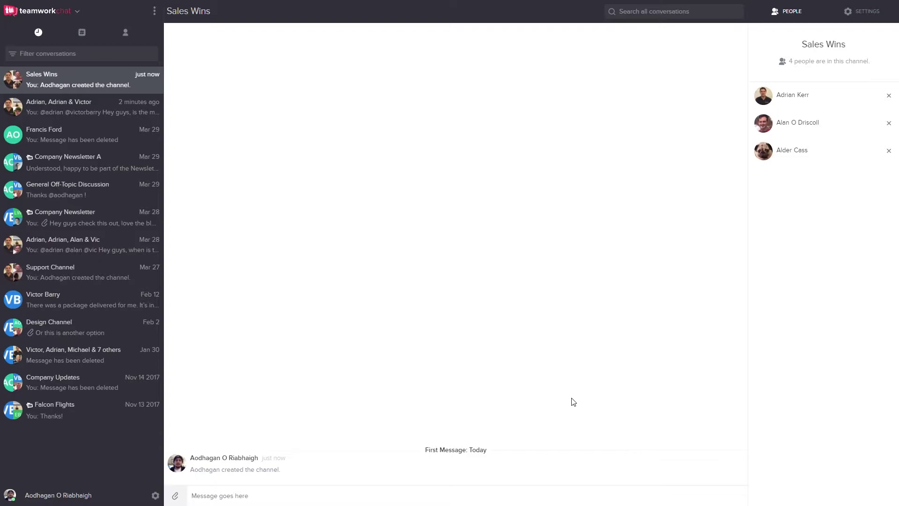
Browse channels, join Design Channel, and open its conversation with 82 members.
left_click(155, 11)
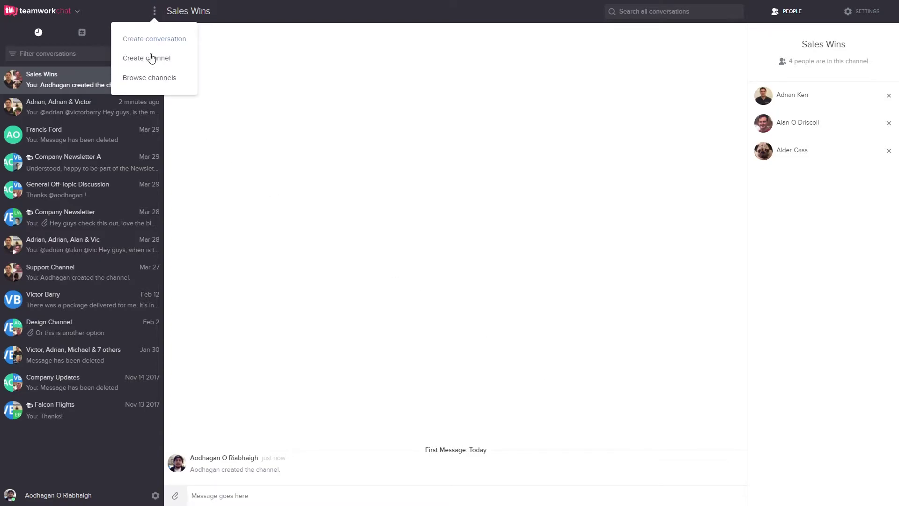
left_click(171, 77)
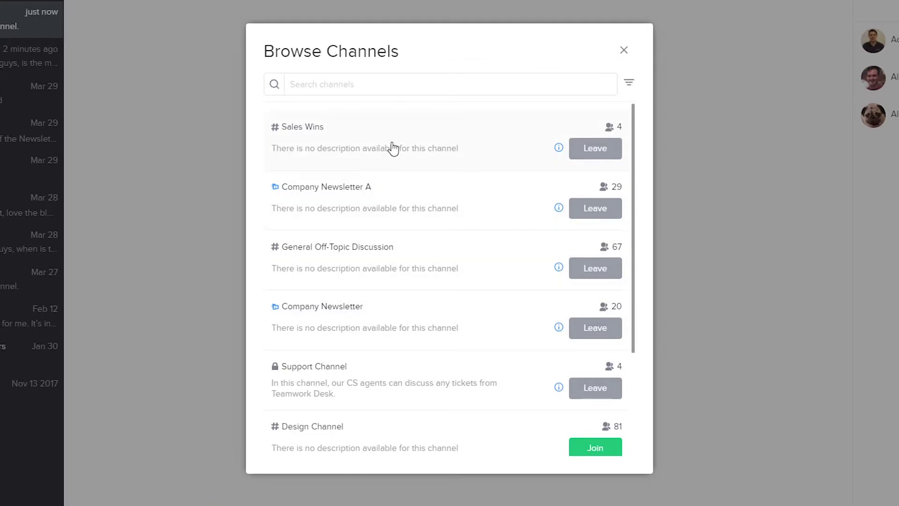
left_click(342, 82)
left_click(596, 450)
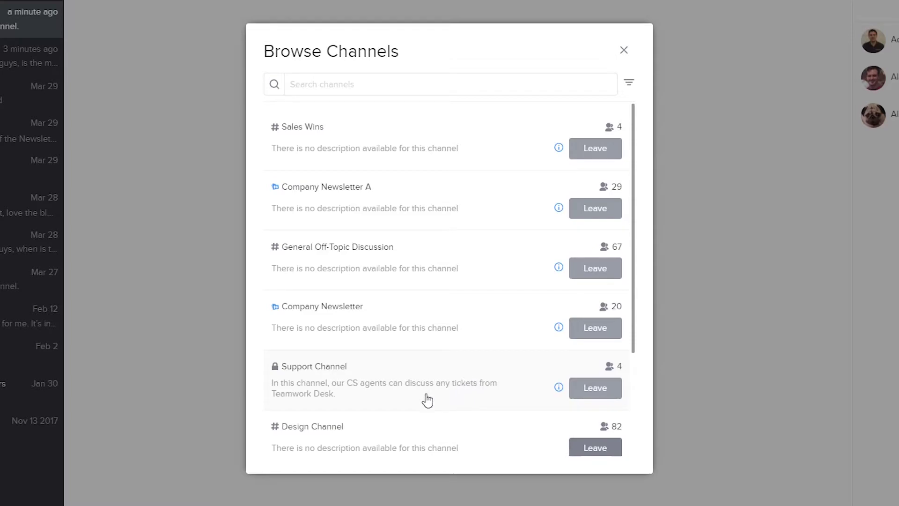
left_click(372, 439)
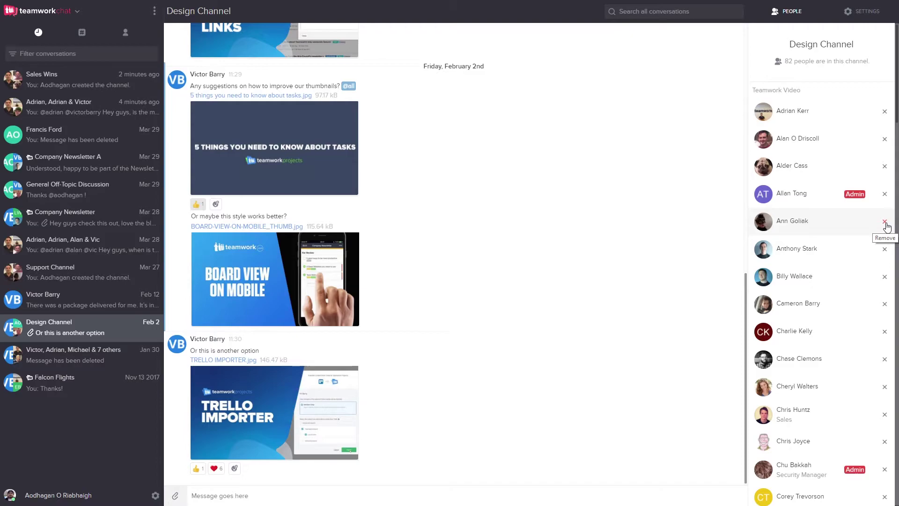
In Design Channel's settings, switch on Customize notification settings.
left_click(859, 13)
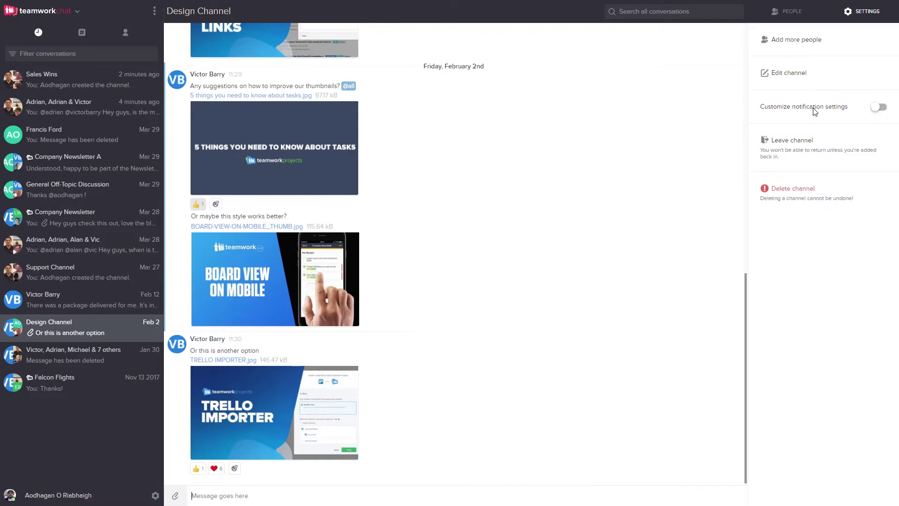
left_click(875, 110)
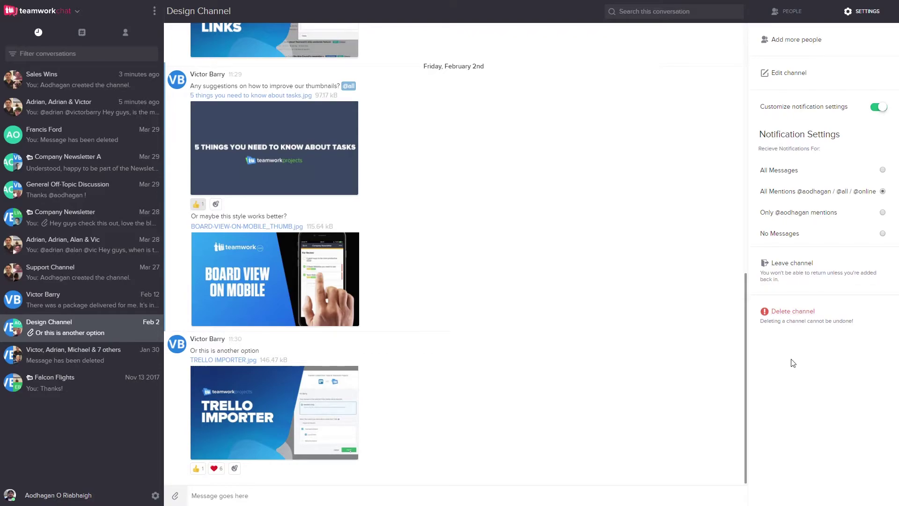
Search the conversation for 'thumbnail' and check the result sort order.
left_click(642, 13)
type("thumbnail")
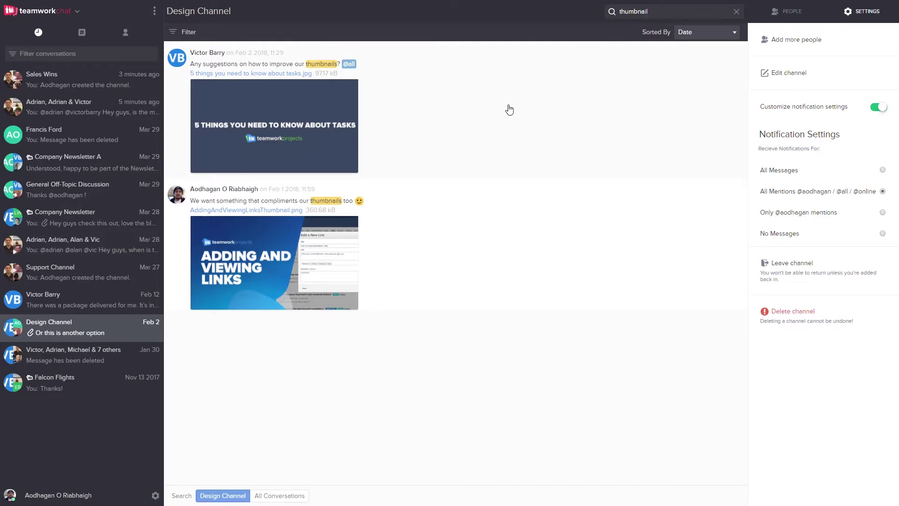
left_click(712, 34)
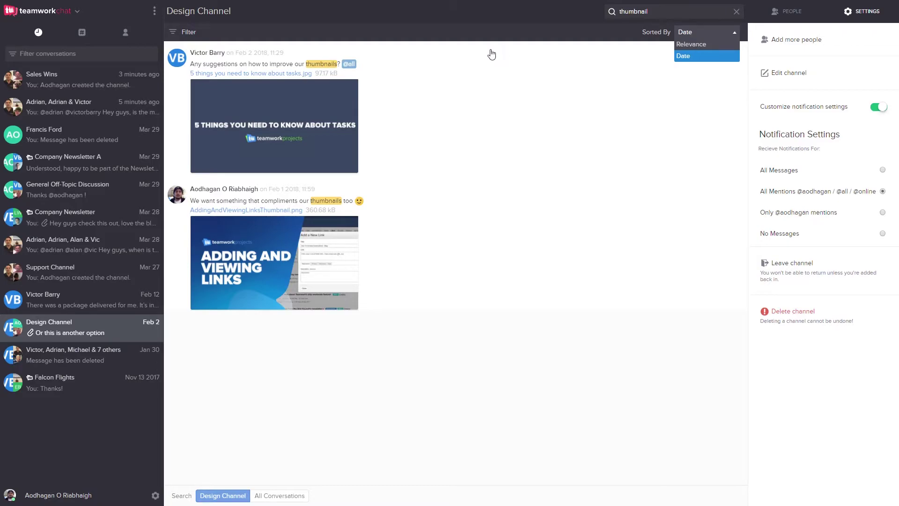
Try and reset the attachments filter, search All Conversations, and jump to the thumbnails message.
left_click(191, 33)
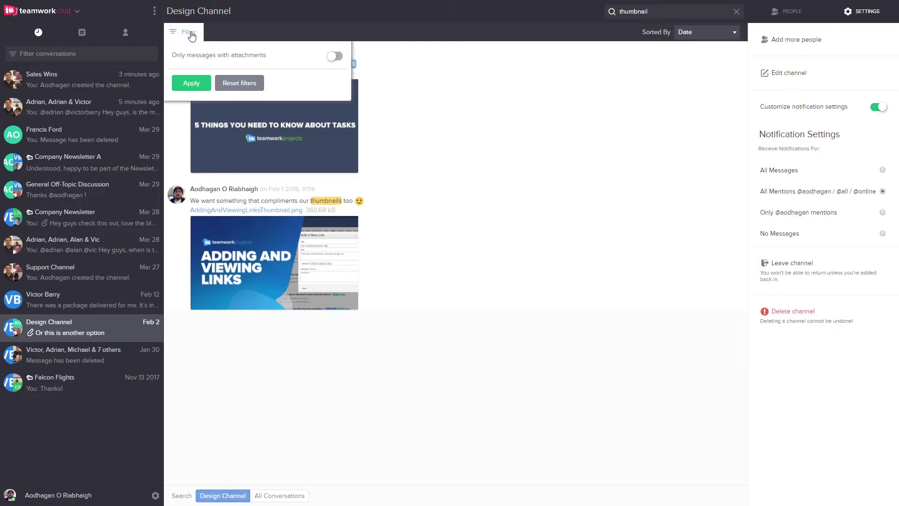
left_click(335, 57)
left_click(239, 86)
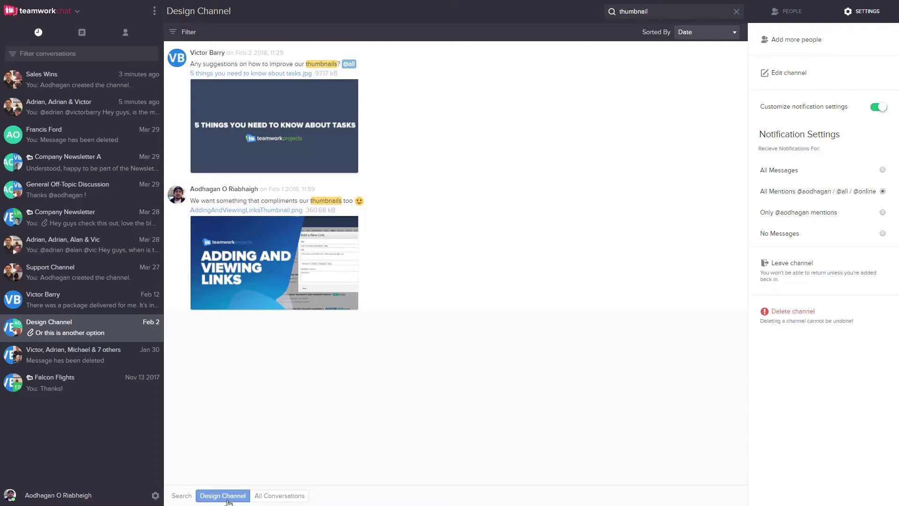
left_click(273, 496)
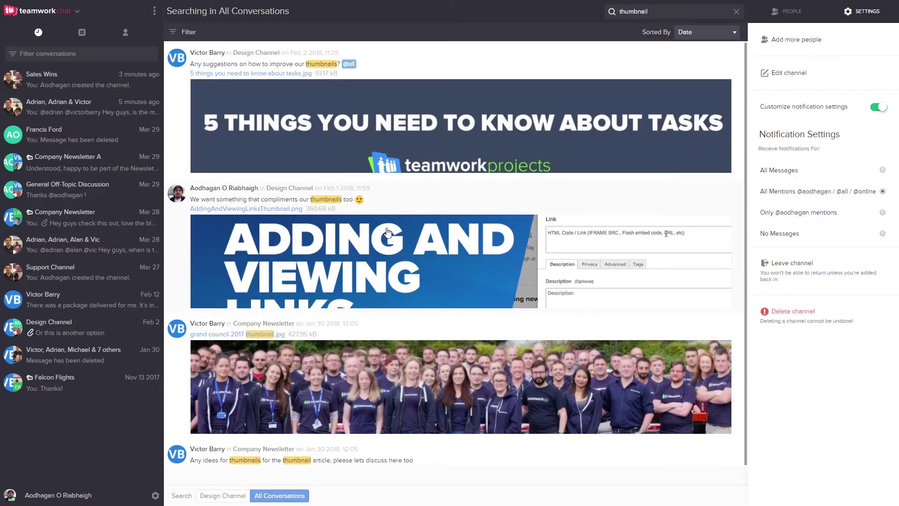
left_click(416, 206)
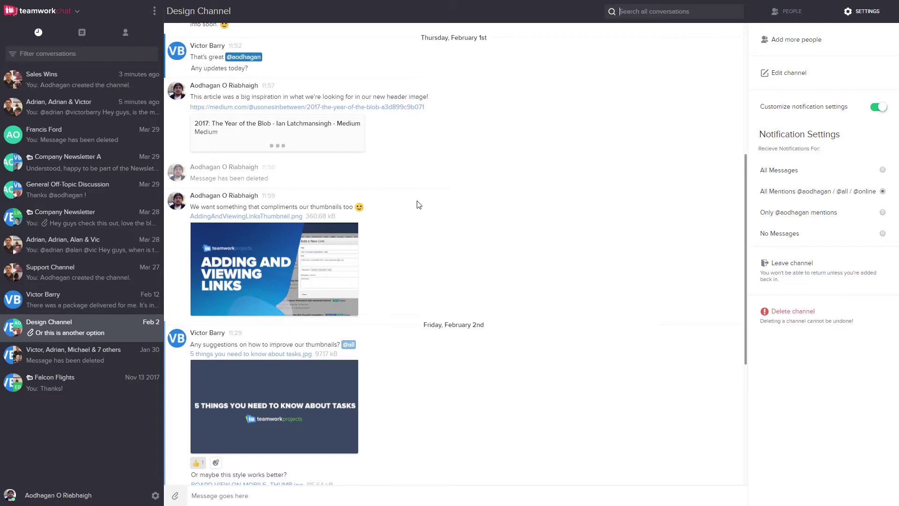
In account settings, review Preferences' time format unchanged, then show the External Companies list.
left_click(150, 495)
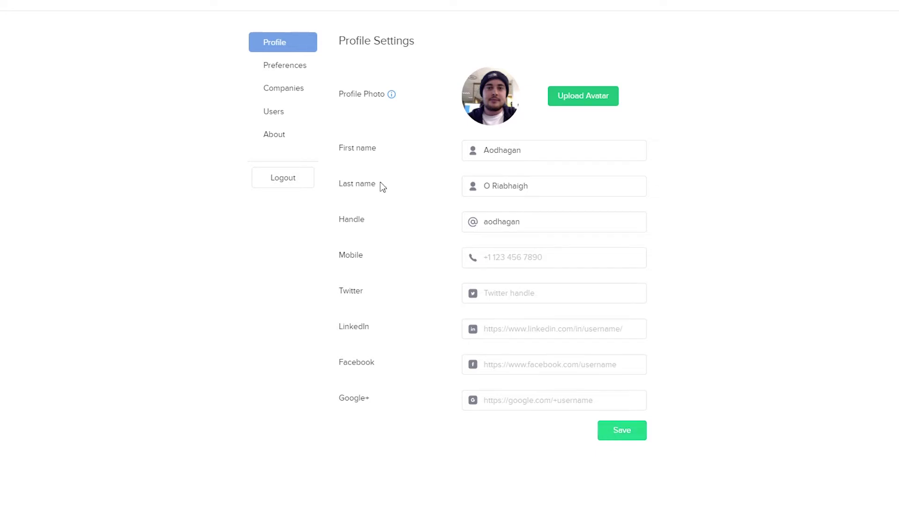
left_click(277, 68)
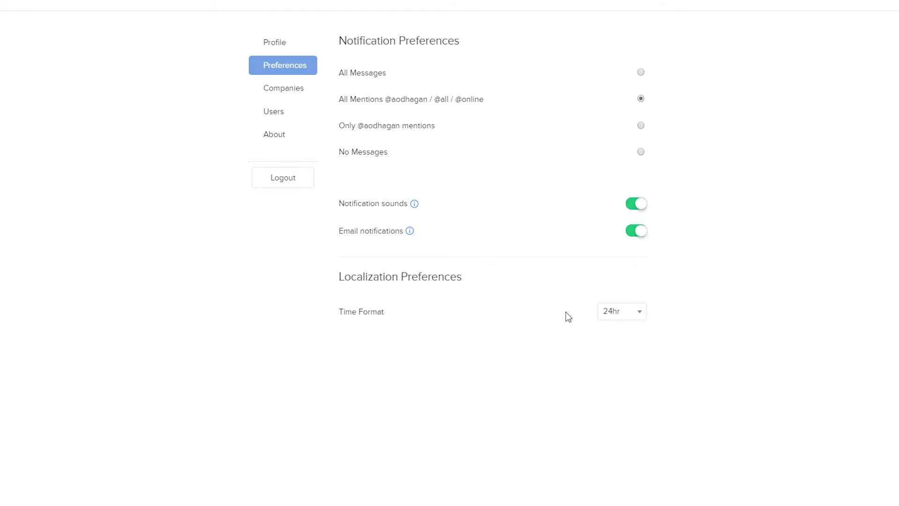
left_click(621, 313)
left_click(682, 316)
left_click(270, 89)
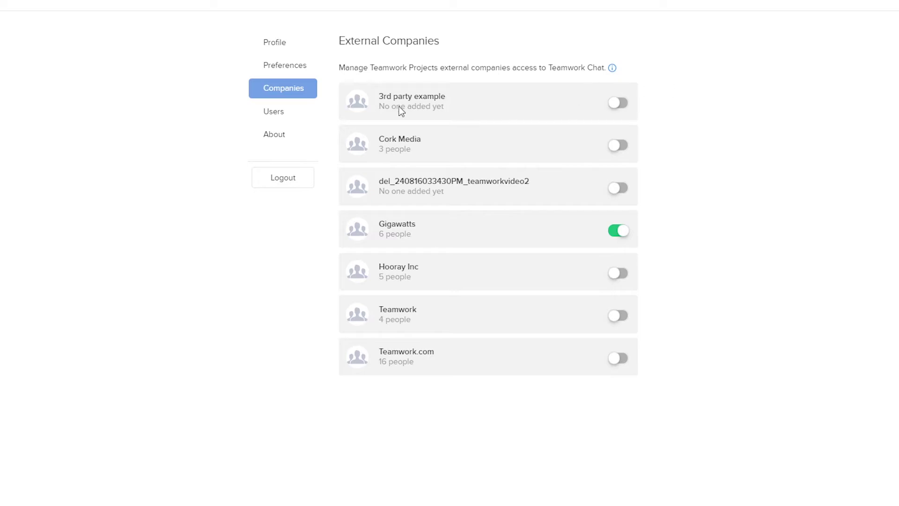
Look over the Users invite fields and pending-invite actions, then show About with version 0.30.0-rc4.
left_click(277, 119)
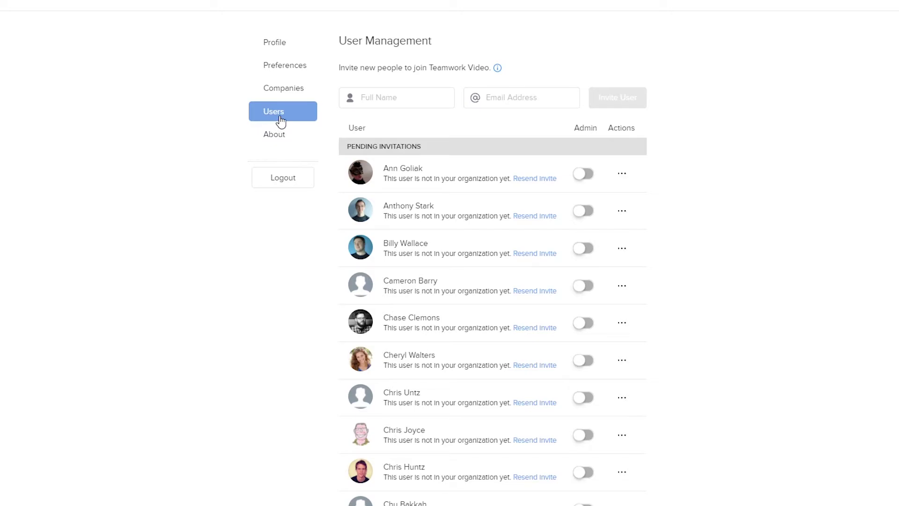
left_click(372, 97)
left_click(506, 97)
left_click(621, 177)
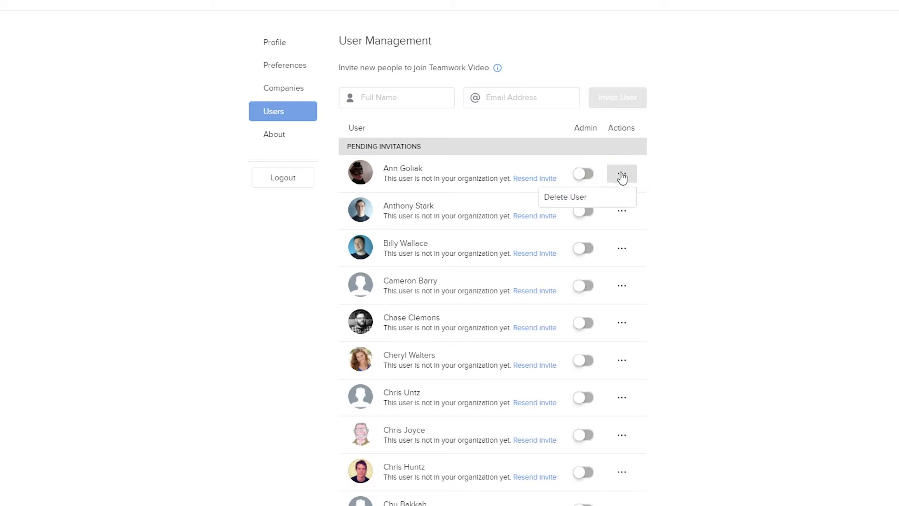
left_click(286, 136)
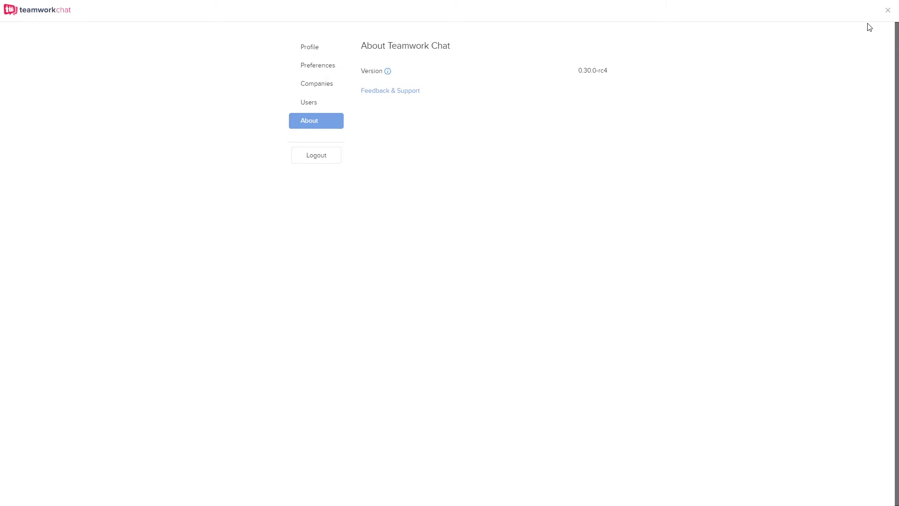
Close settings and post a Design Channel reply mentioning a teammate: 'that looks great!'.
left_click(887, 11)
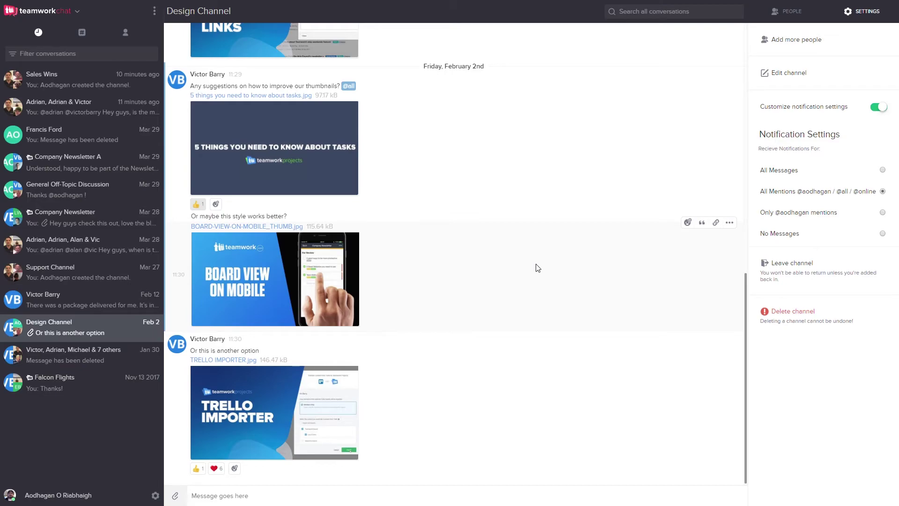
left_click(234, 494)
type("Hey @victor that looks great!")
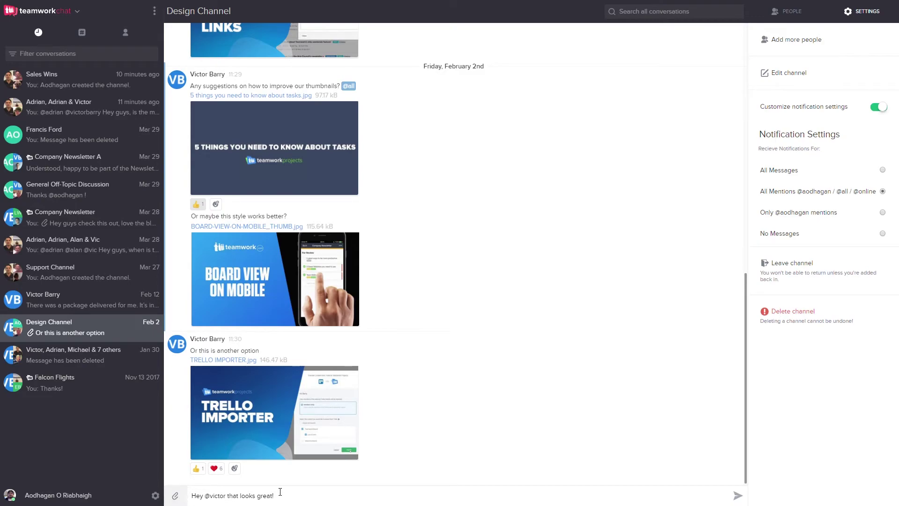
key("Return")
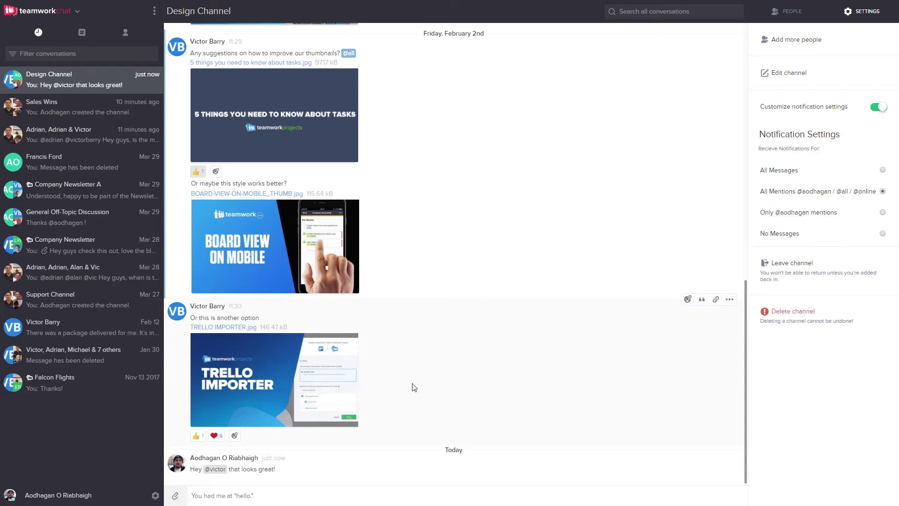
Add a thumbs-up to the Trello Importer message, check who reacted, and quote it in a reply.
left_click(687, 300)
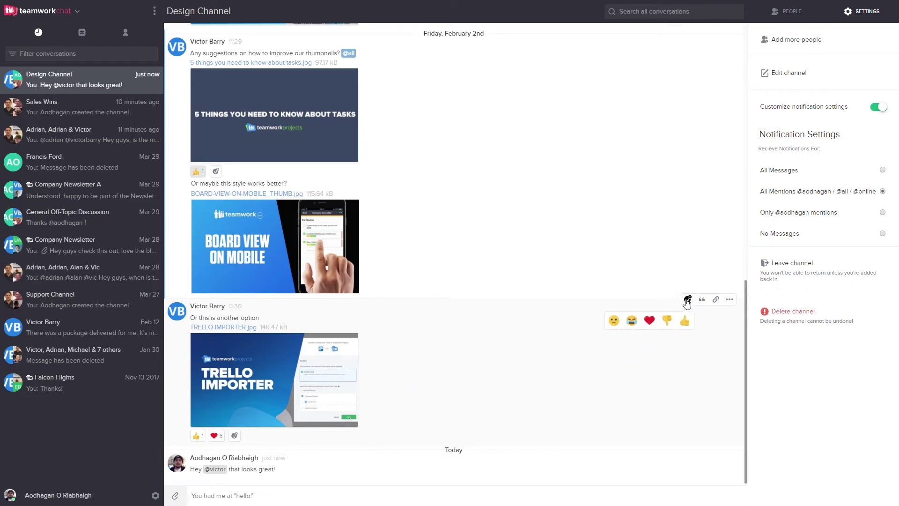
left_click(684, 321)
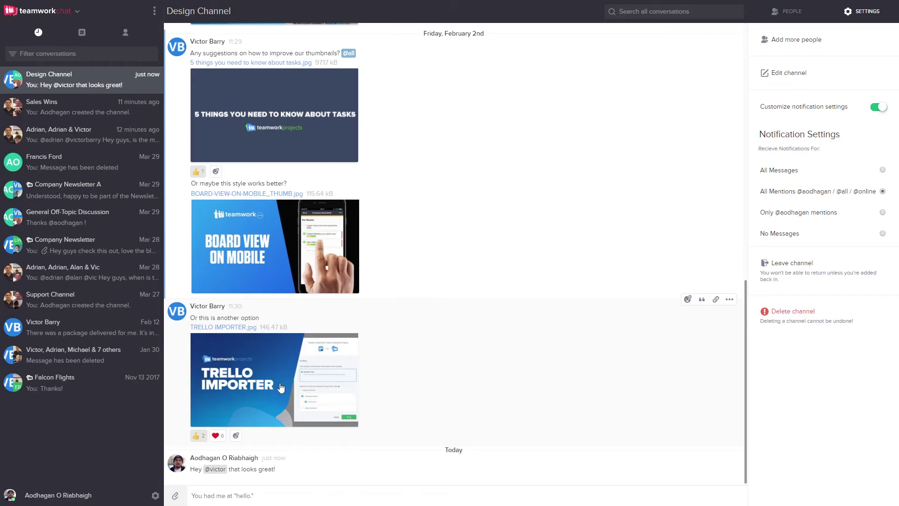
mouse_move(197, 440)
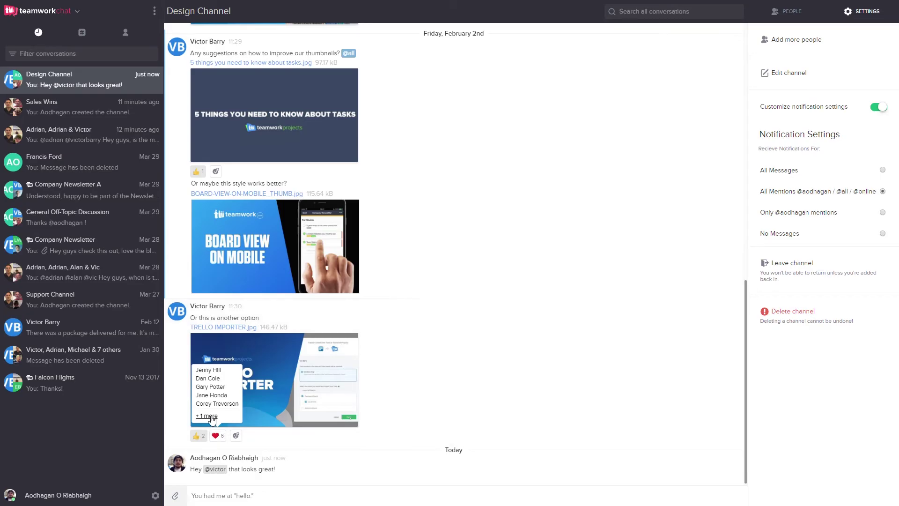
left_click(211, 416)
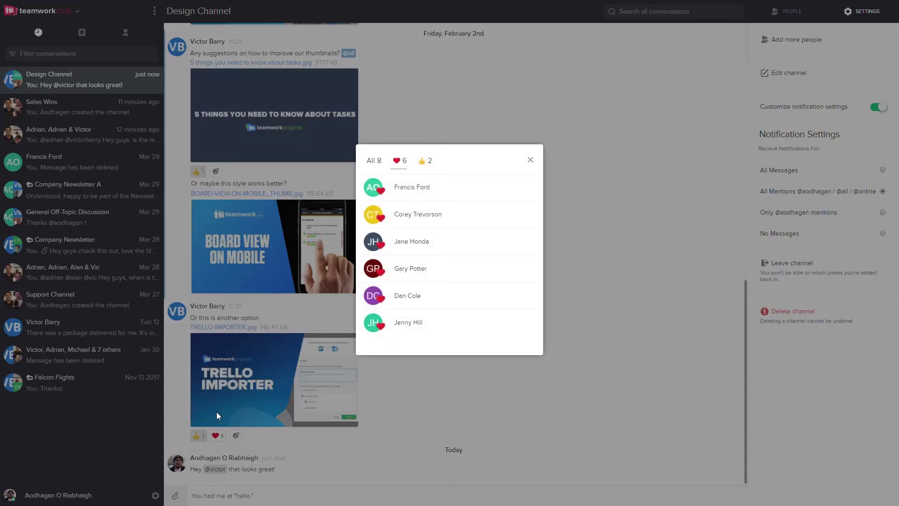
left_click(530, 161)
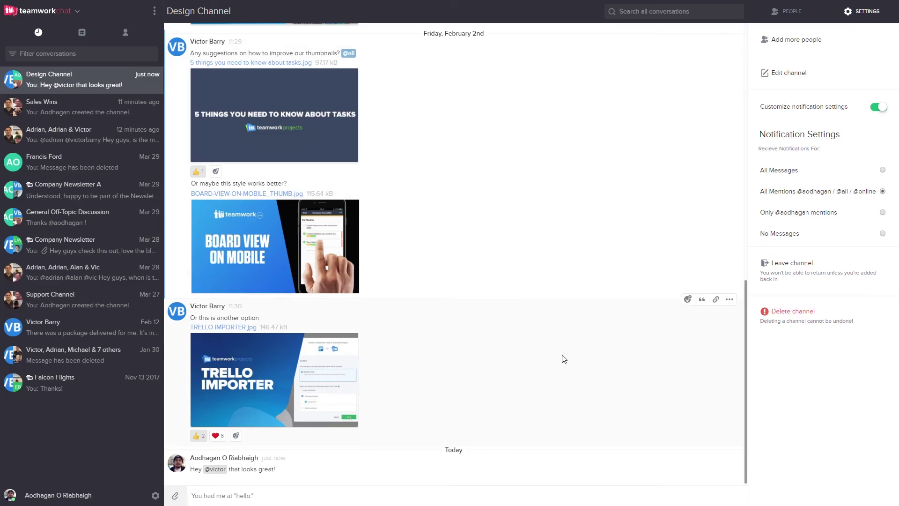
left_click(702, 300)
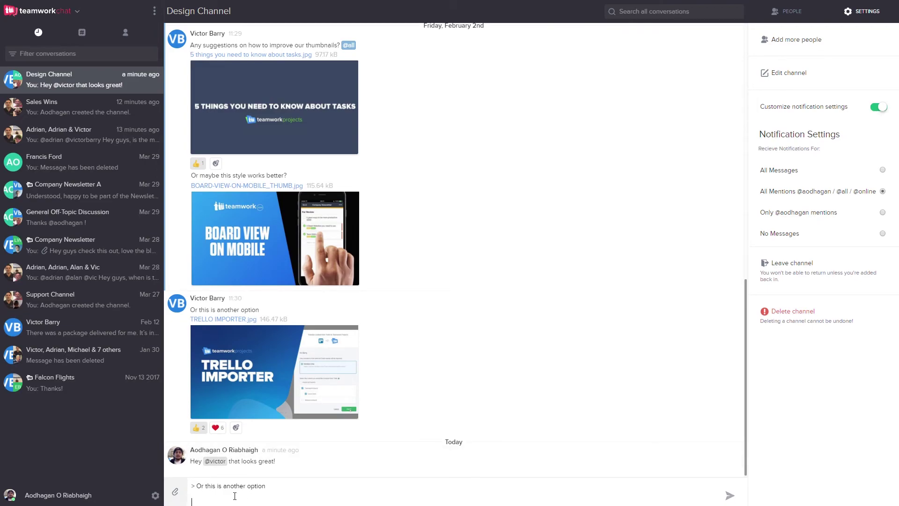
Send 'Really like this one' under the quote and copy the Trello Importer message's link.
type("Really like this one")
key("Return")
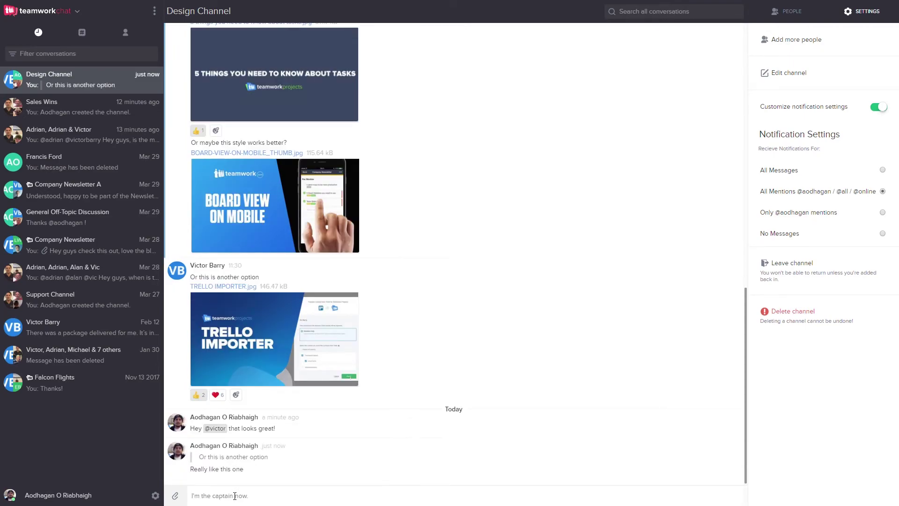
mouse_move(616, 302)
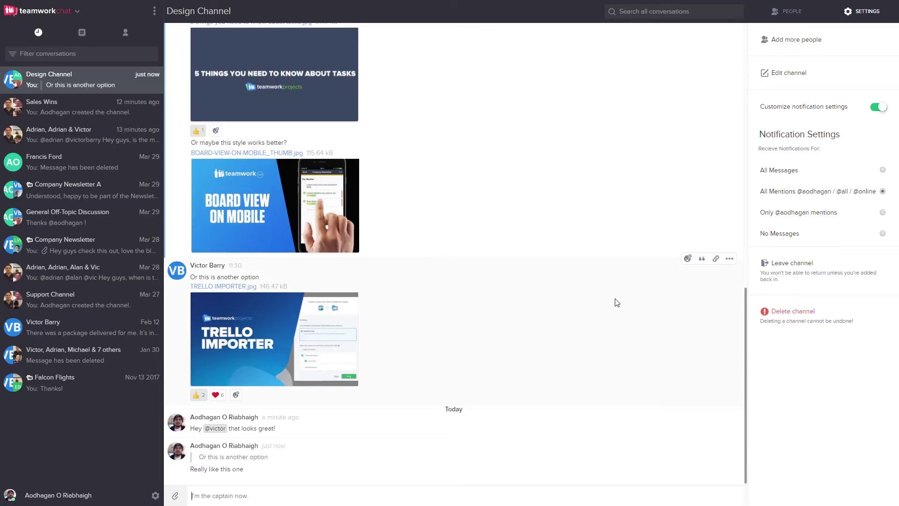
left_click(715, 259)
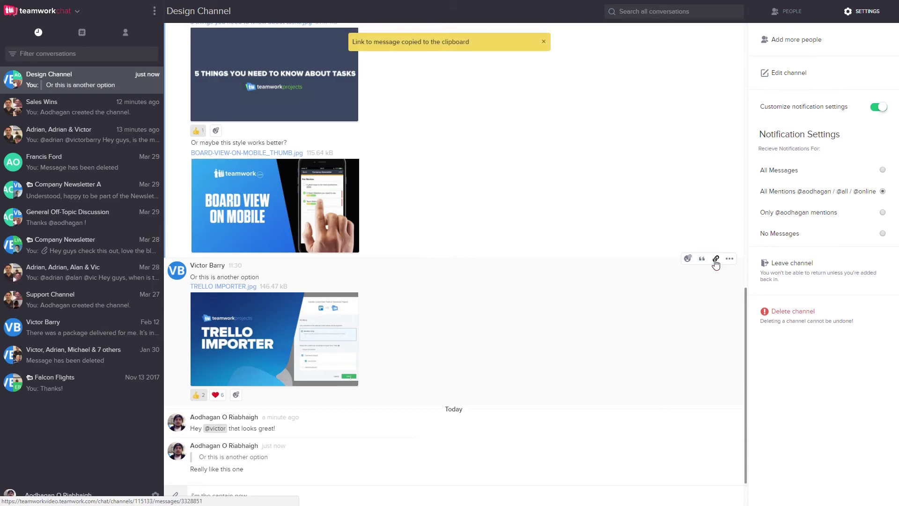
left_click(730, 259)
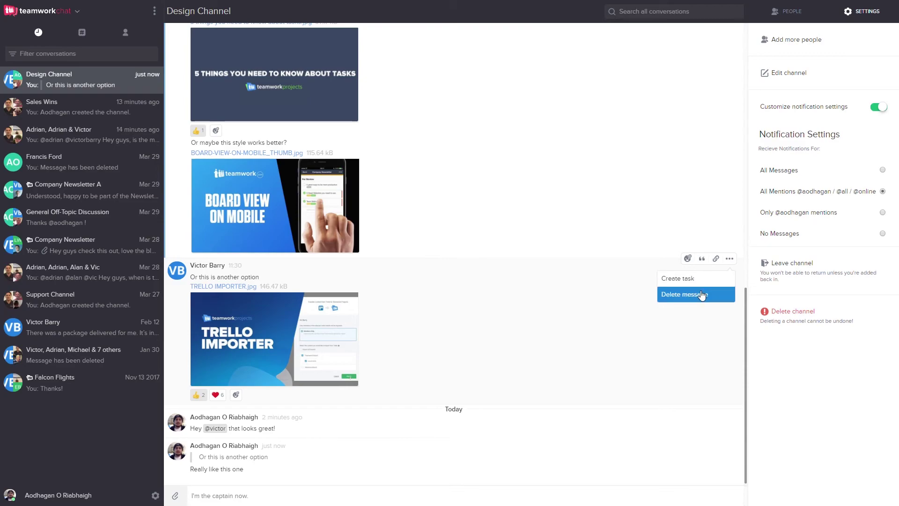
Create a task from the message in project Company Newsletter A, task list Graphics / Photos / Images.
left_click(684, 279)
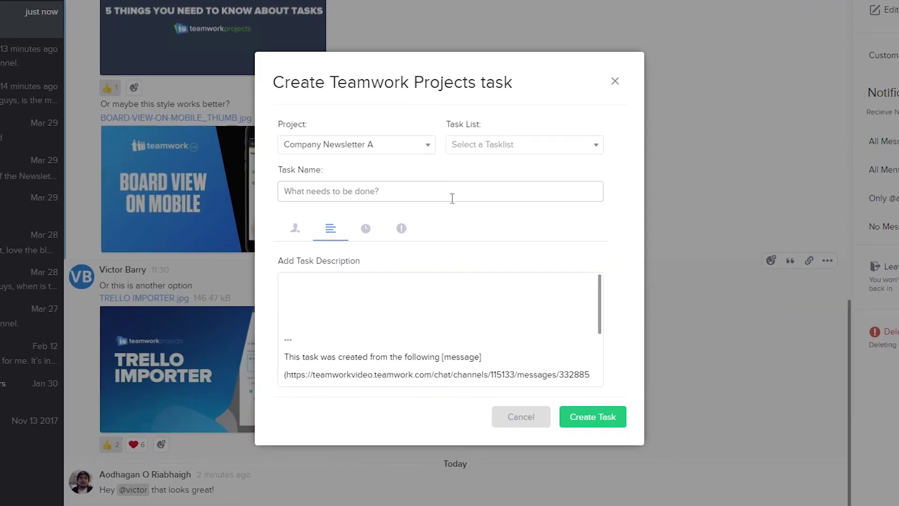
left_click(401, 151)
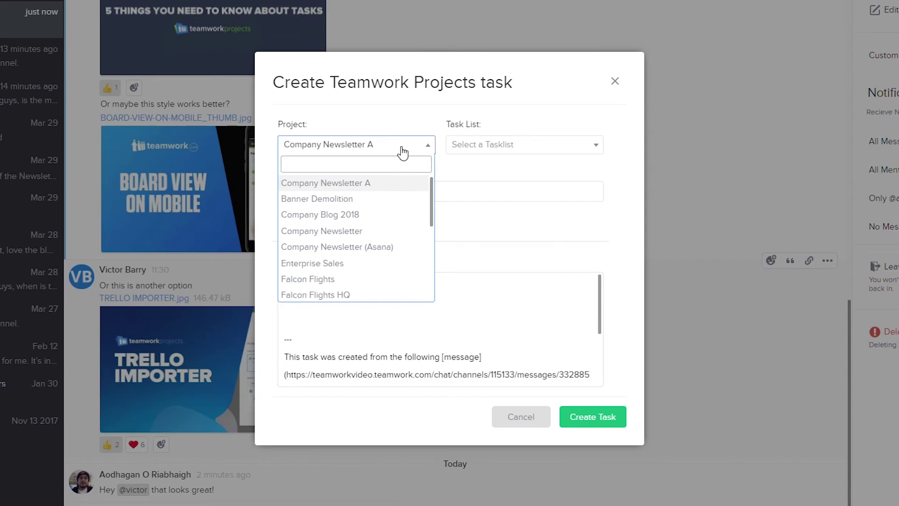
left_click(412, 125)
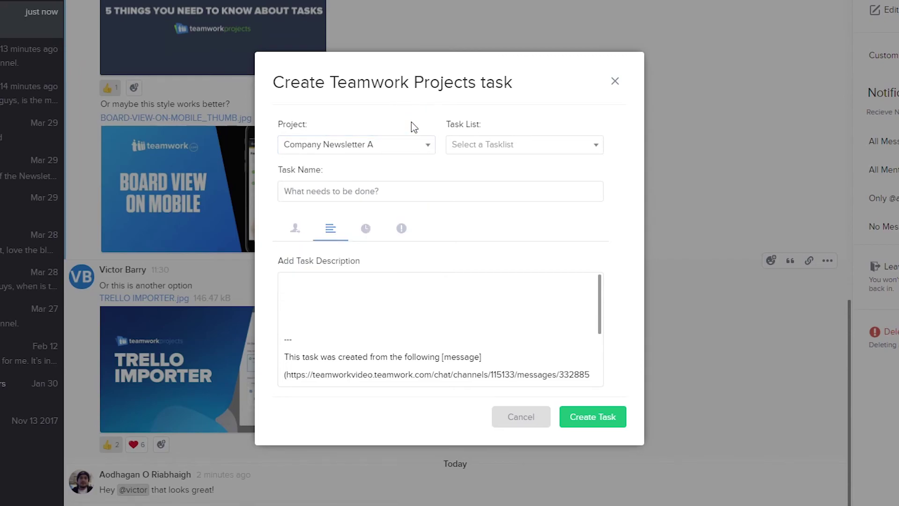
left_click(522, 147)
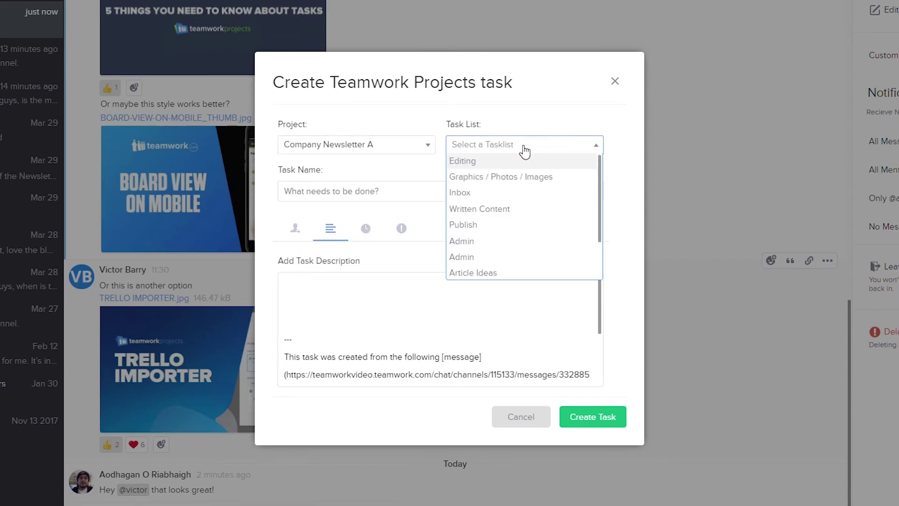
left_click(519, 177)
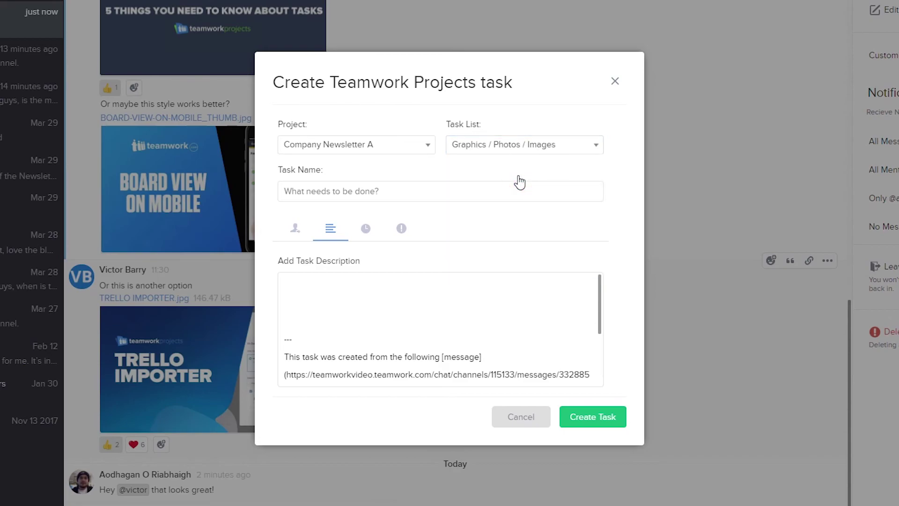
Paste 'Implement new Thumbnail in existing content' as the task name.
left_click(390, 191)
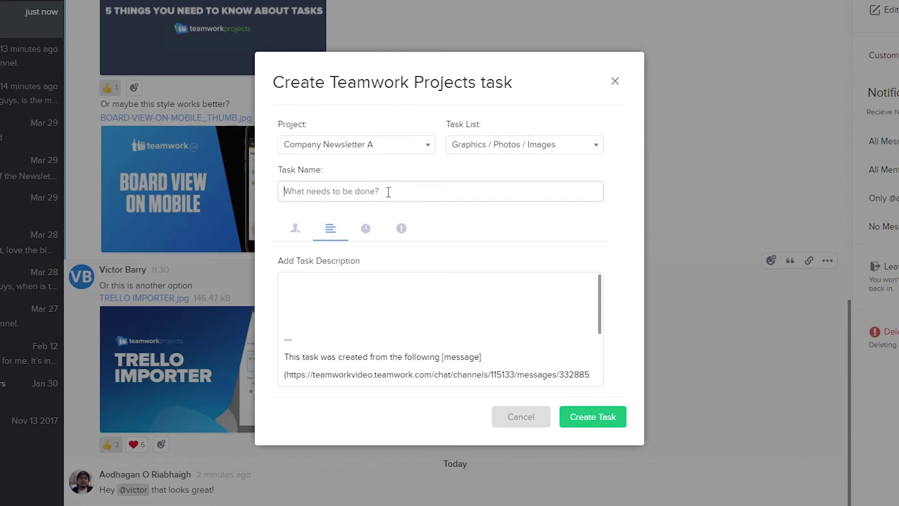
key("ctrl+v")
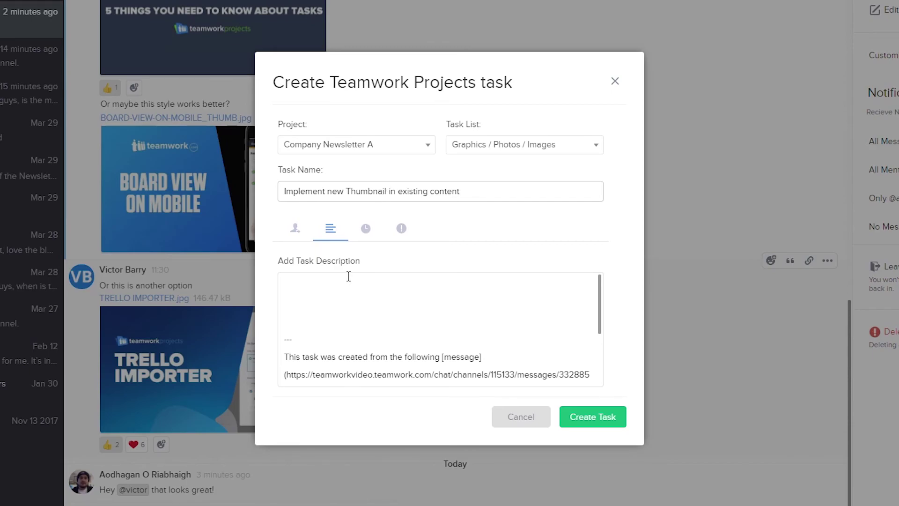
scroll(356, 295, "down", 2)
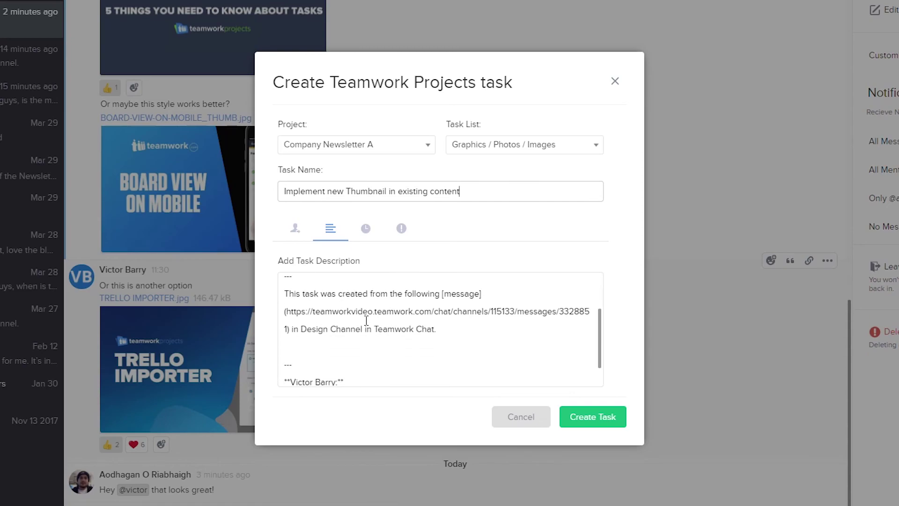
scroll(367, 320, "down", 1)
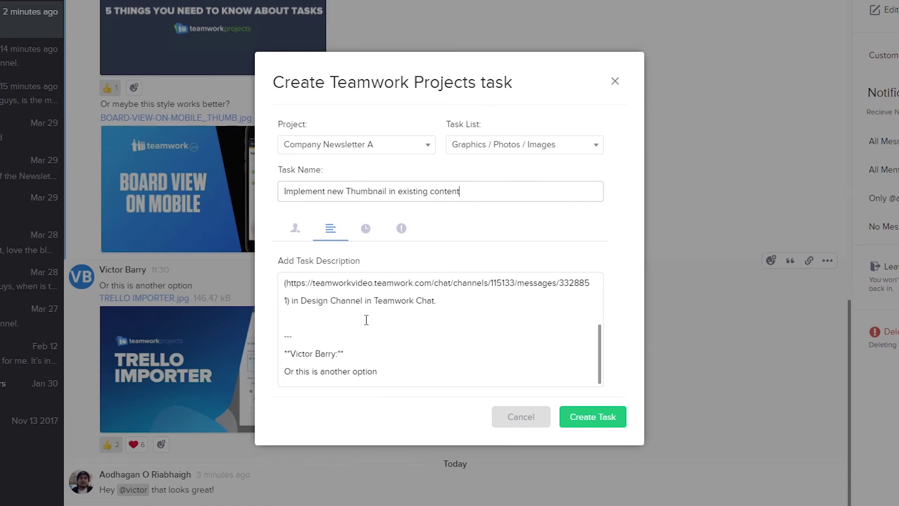
left_click(298, 232)
Tick two teammates as assignees, review the time and priority options, and create the task.
left_click(365, 281)
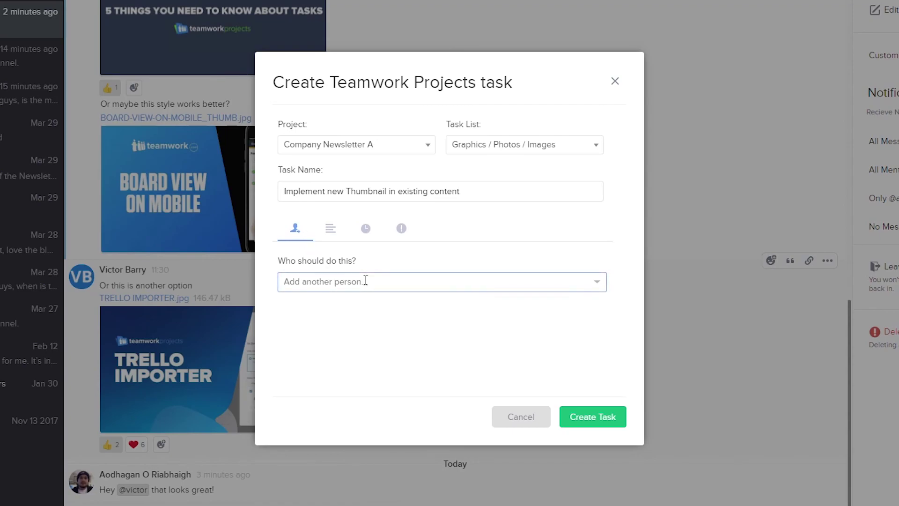
left_click(365, 281)
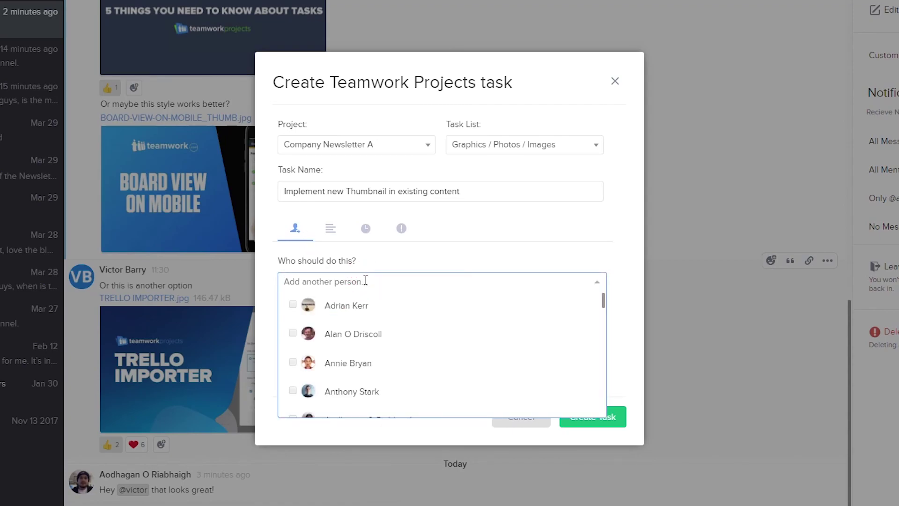
left_click(343, 306)
left_click(352, 335)
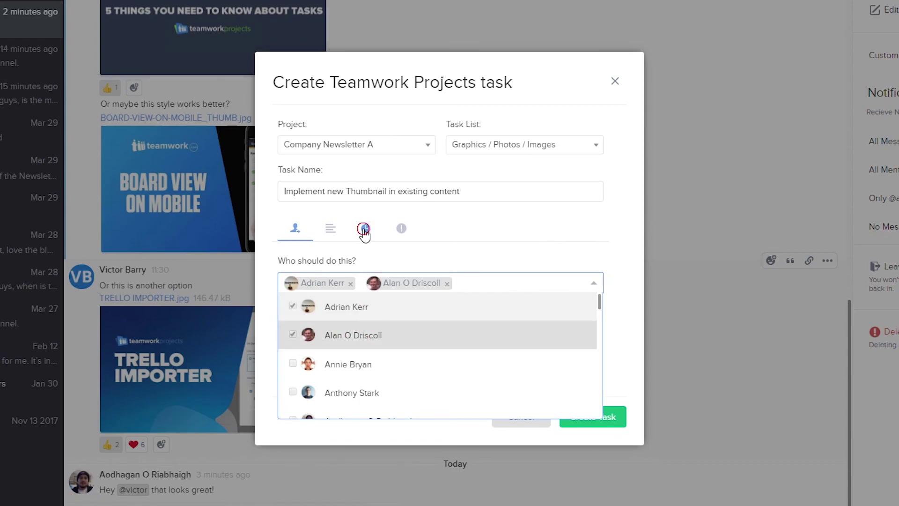
left_click(366, 230)
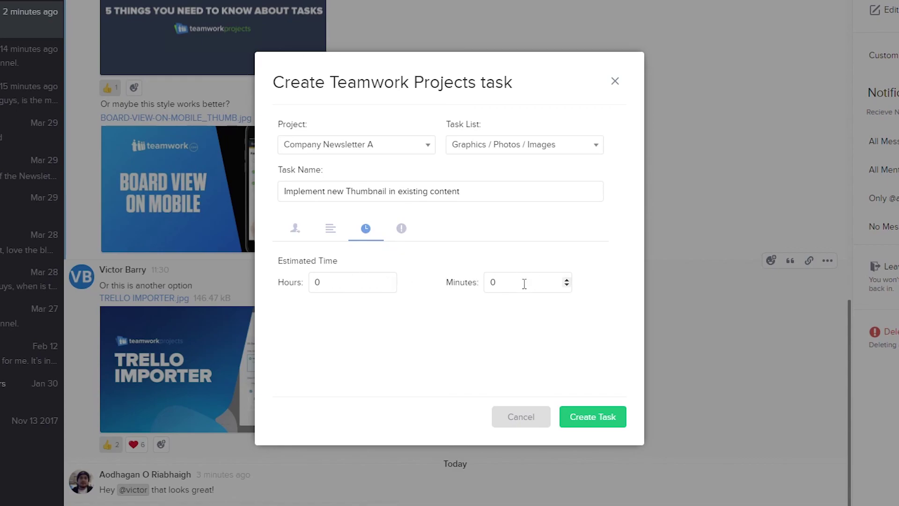
left_click(401, 228)
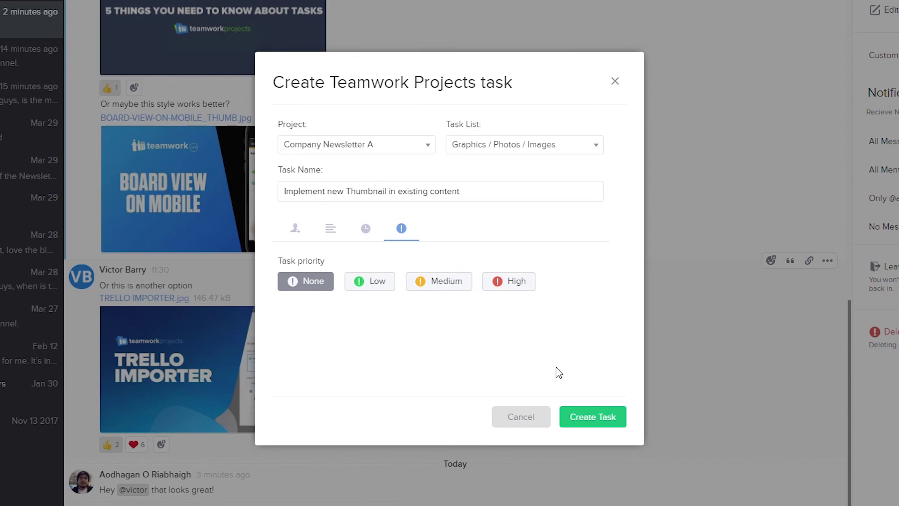
left_click(608, 415)
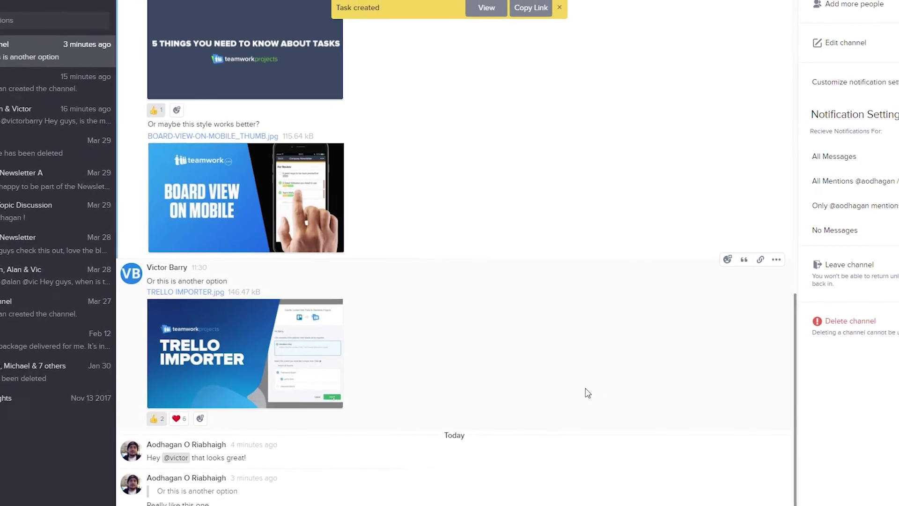